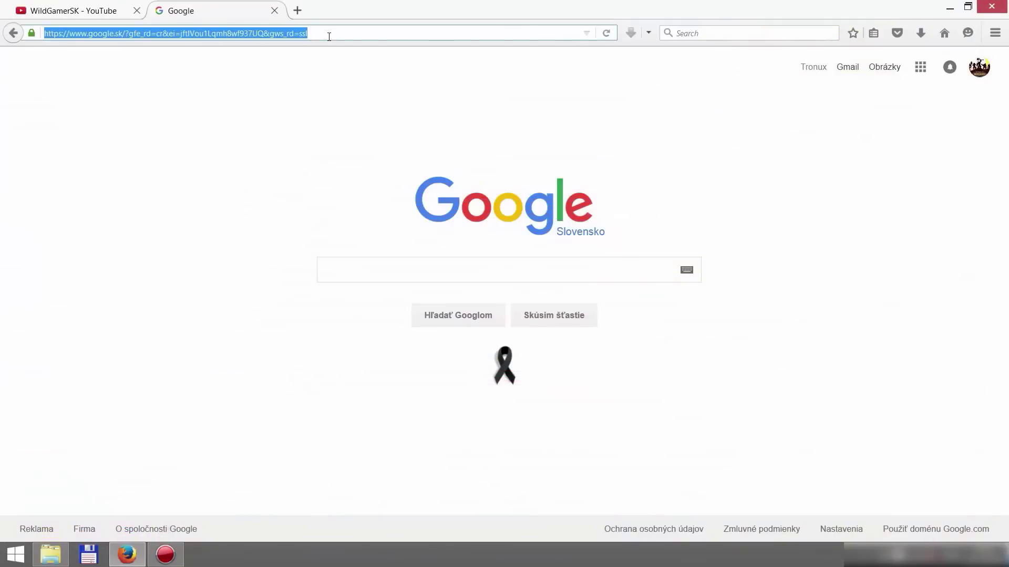
- Load wodcore.servegame.com and start the MEGA download of the WodCore Rev #36 repack
type("wodcore.servegame.com/")
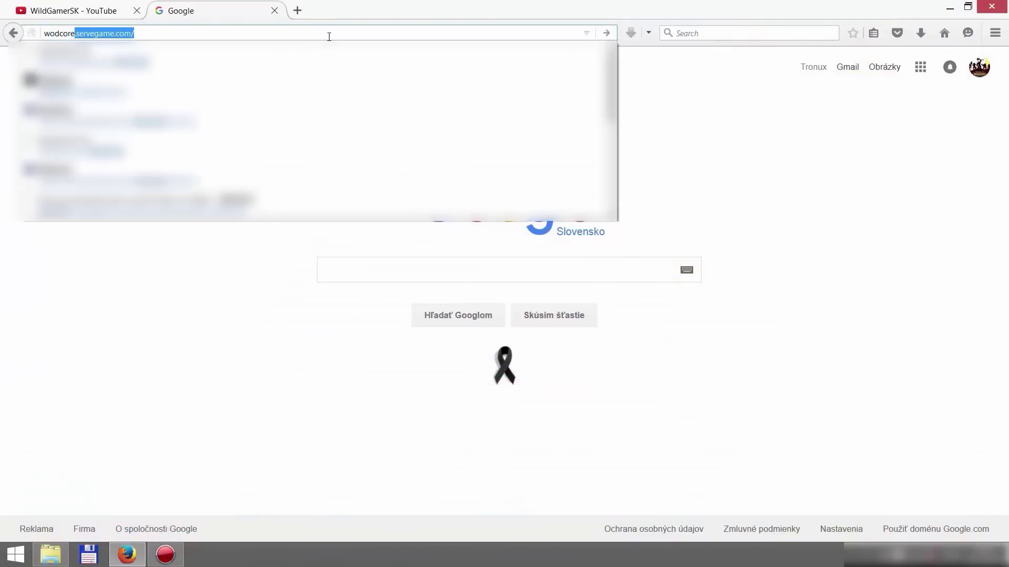
key("Return")
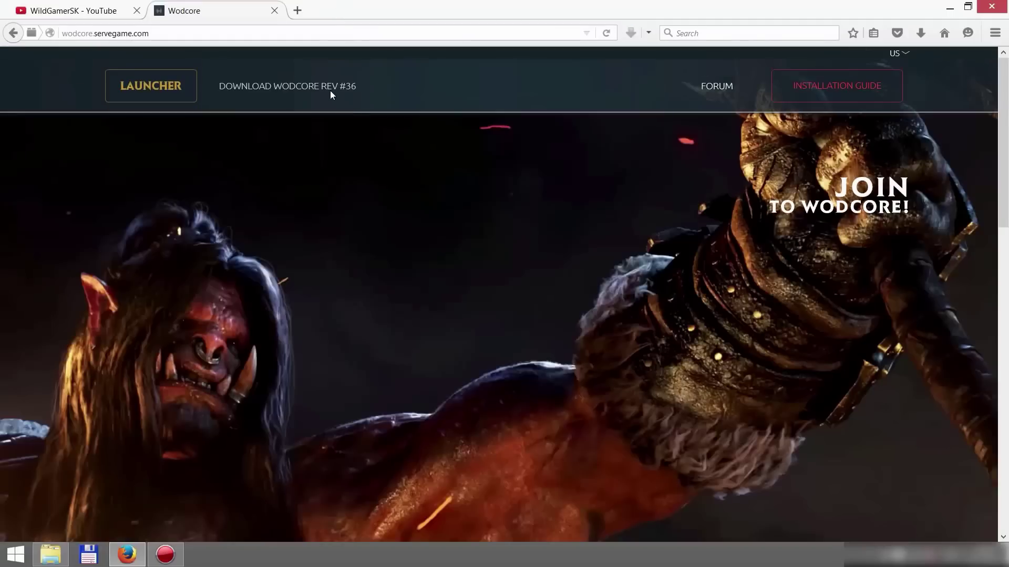
left_click(329, 90)
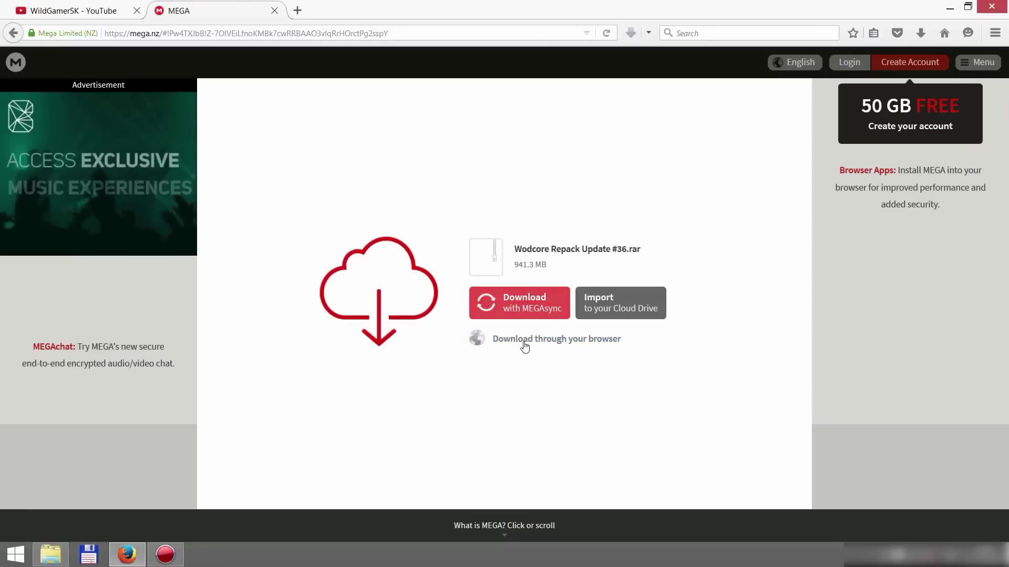
left_click(525, 343)
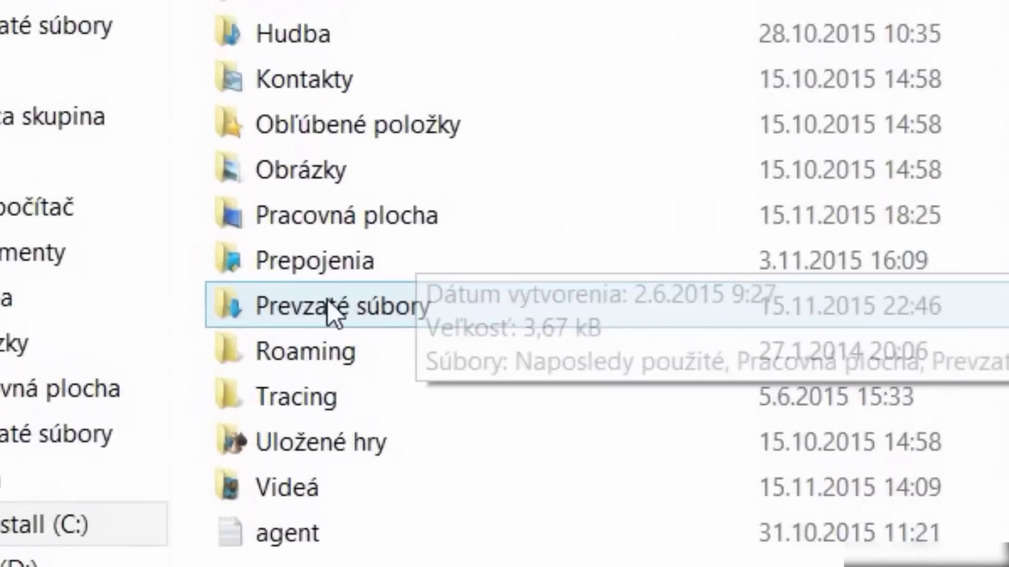
- Open Wodcore Repack Update #36.rar from the Prevzaté súbory downloads folder in WinRAR
left_click(187, 337)
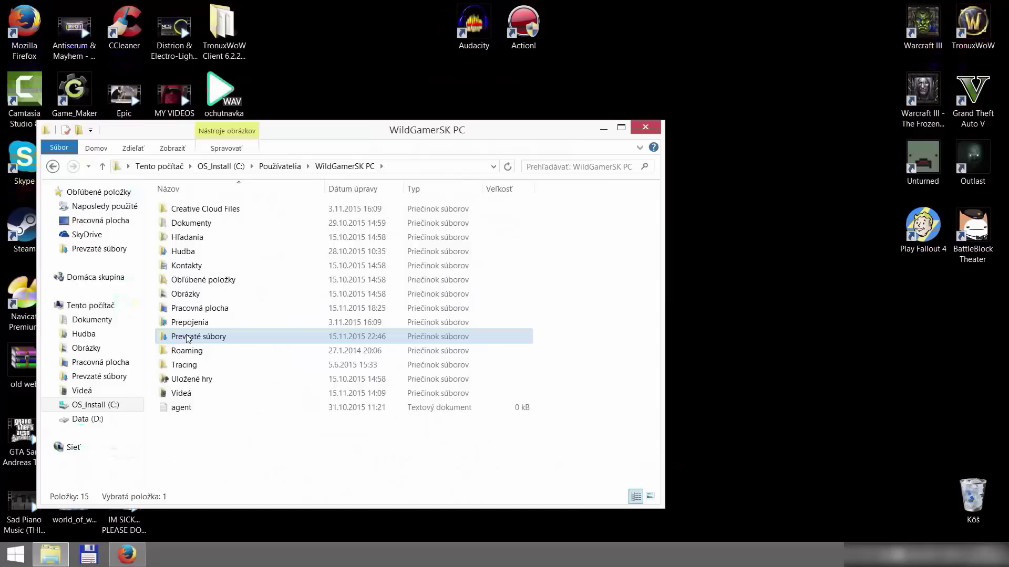
double_click(187, 336)
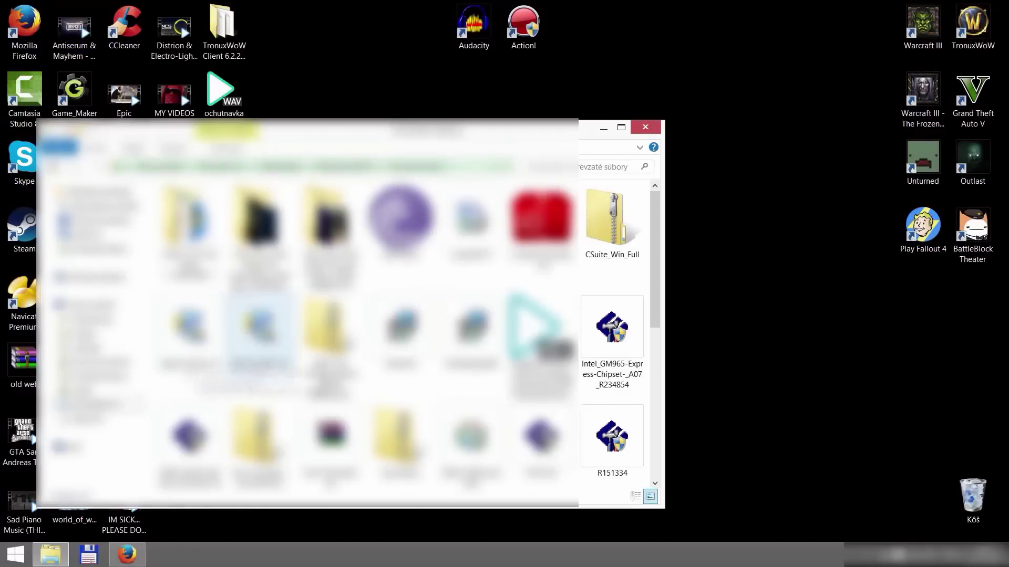
left_click_drag(657, 245, 641, 387)
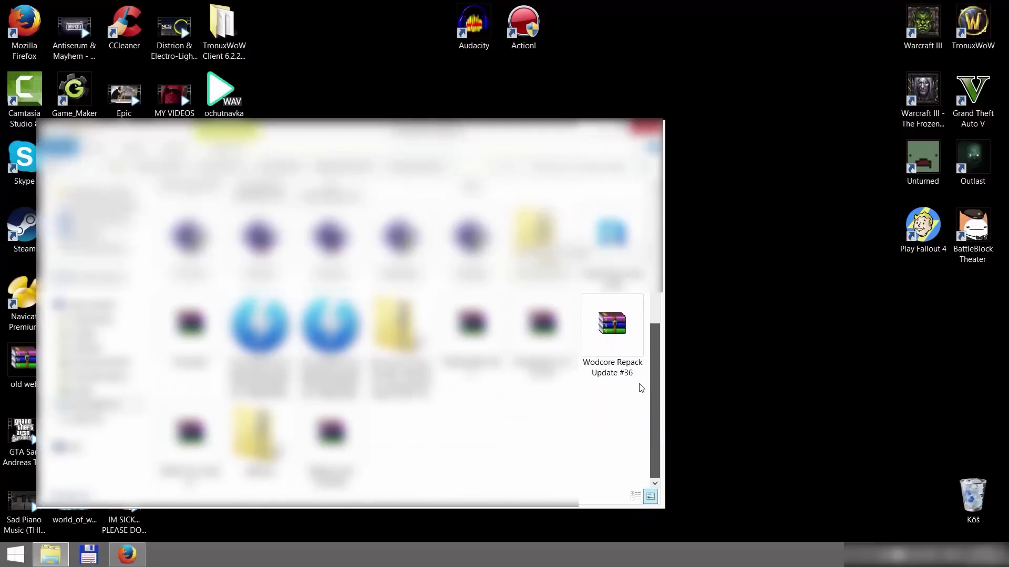
double_click(612, 336)
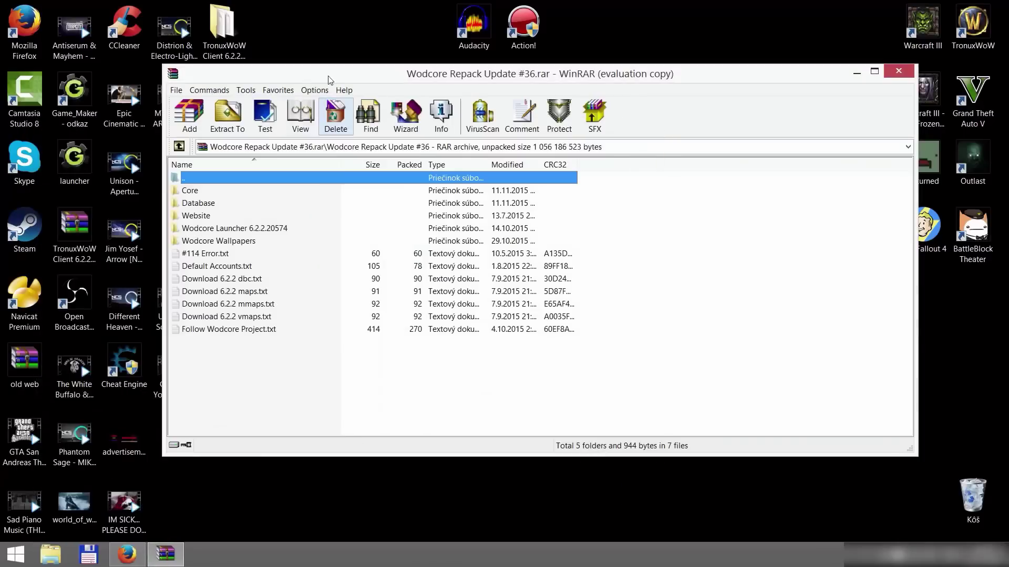
- Extract the Wodcore Repack Update #36 folder from the archive to the desktop
left_click_drag(338, 76, 482, 76)
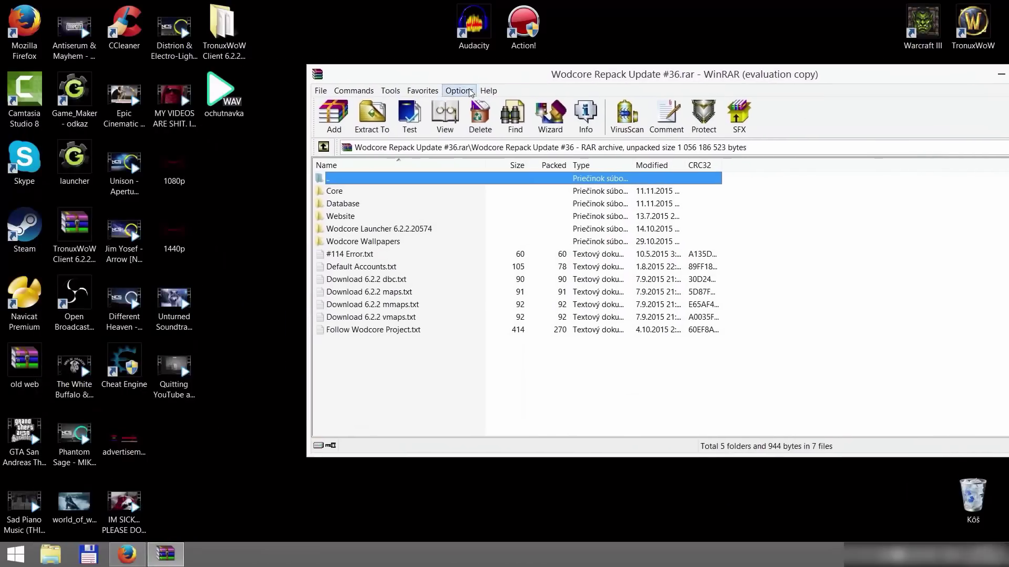
double_click(368, 180)
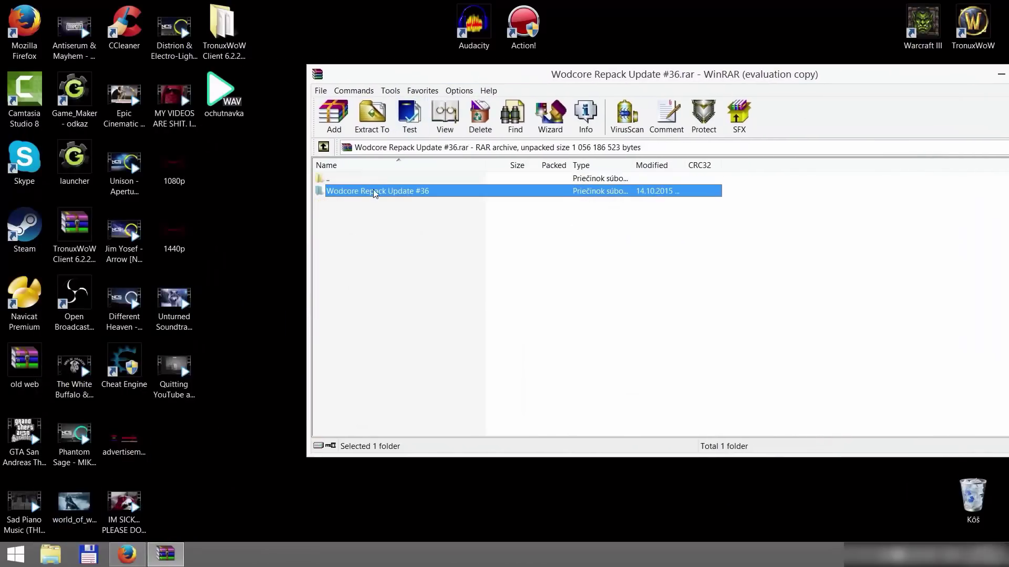
left_click_drag(376, 194, 259, 198)
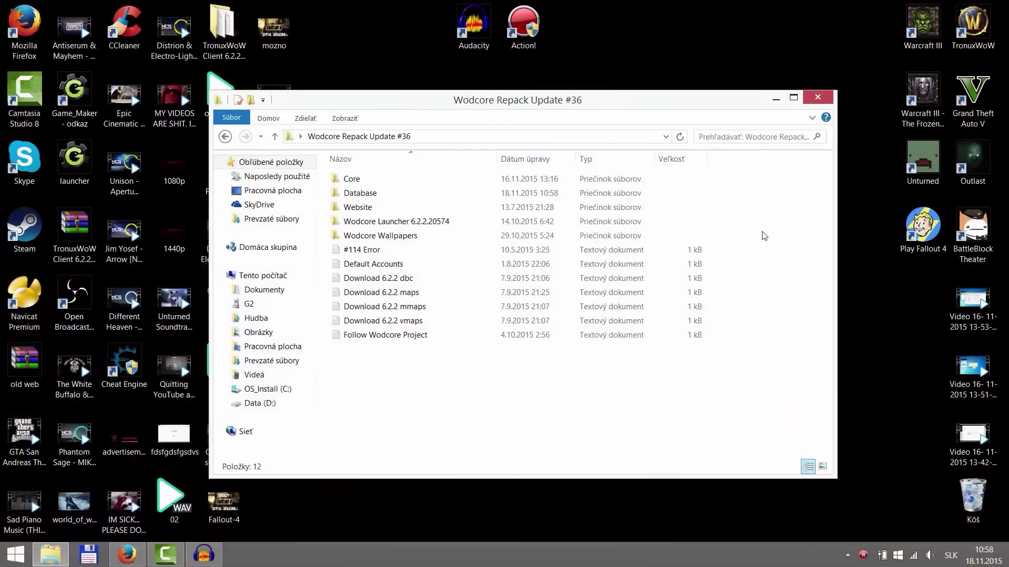
- Unpack Database.rar's server, data and MySqlStarter.exe into the Database folder, then delete Database.rar
double_click(388, 194)
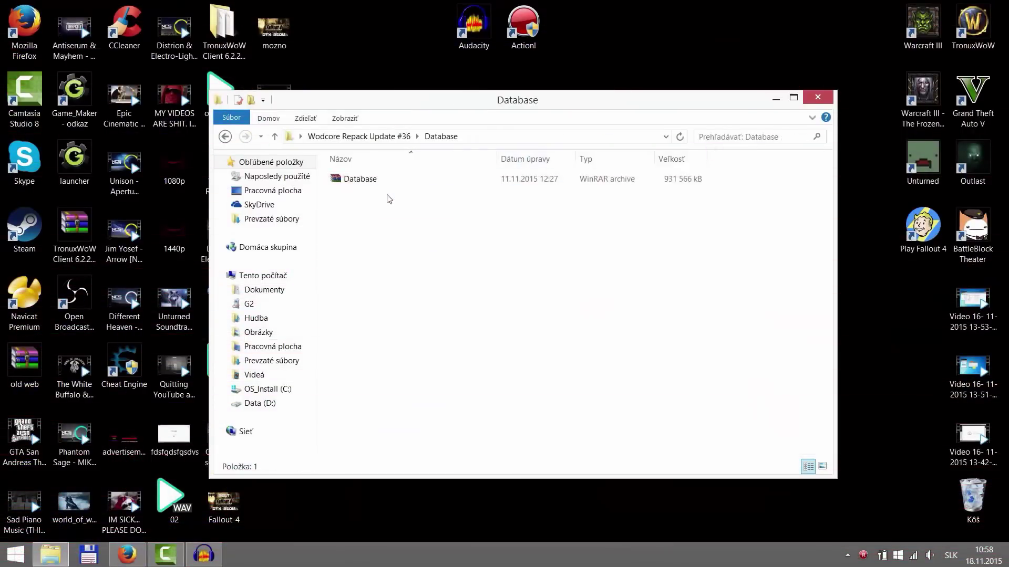
double_click(366, 182)
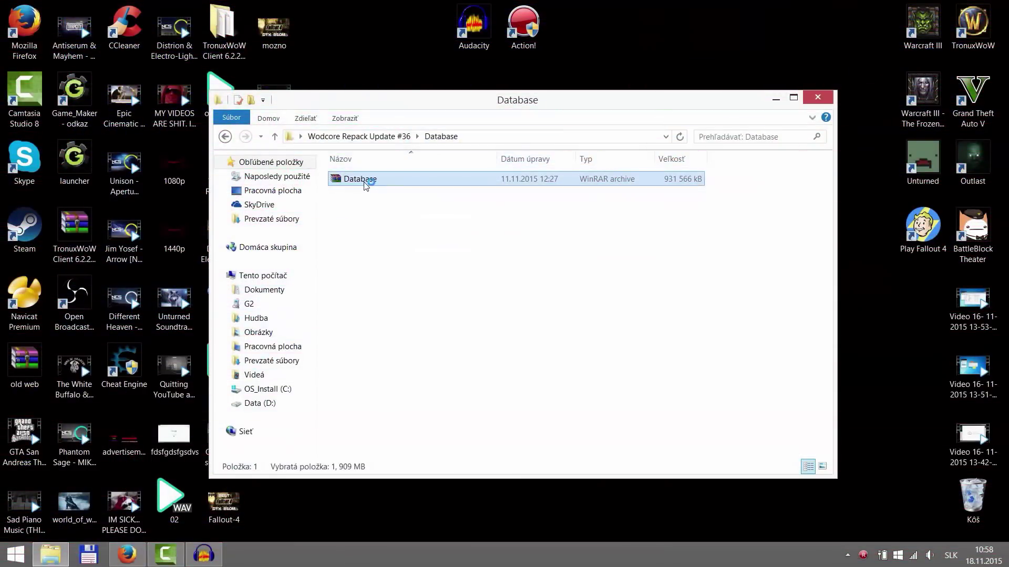
key("ctrl+a")
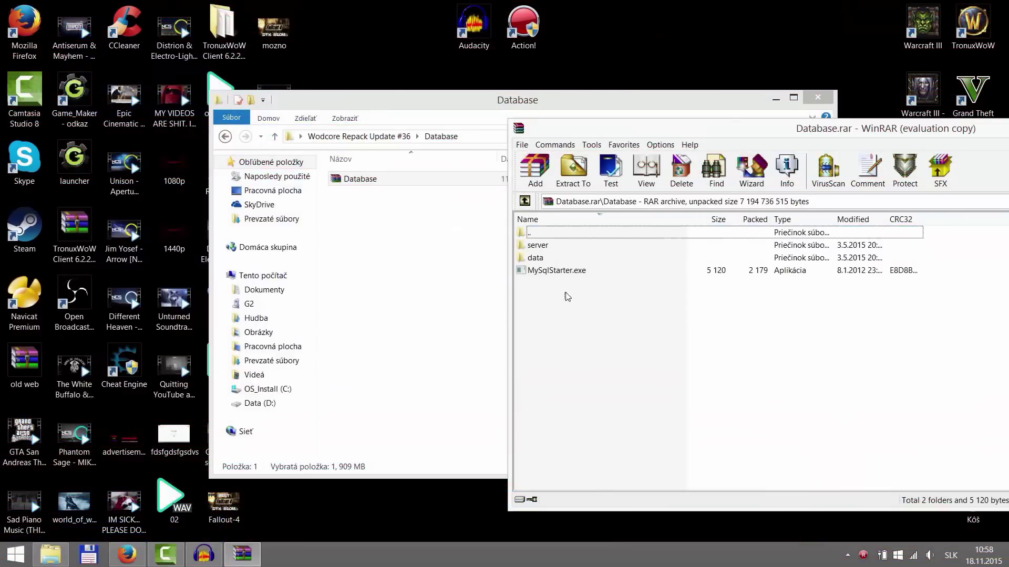
left_click_drag(549, 260, 456, 254)
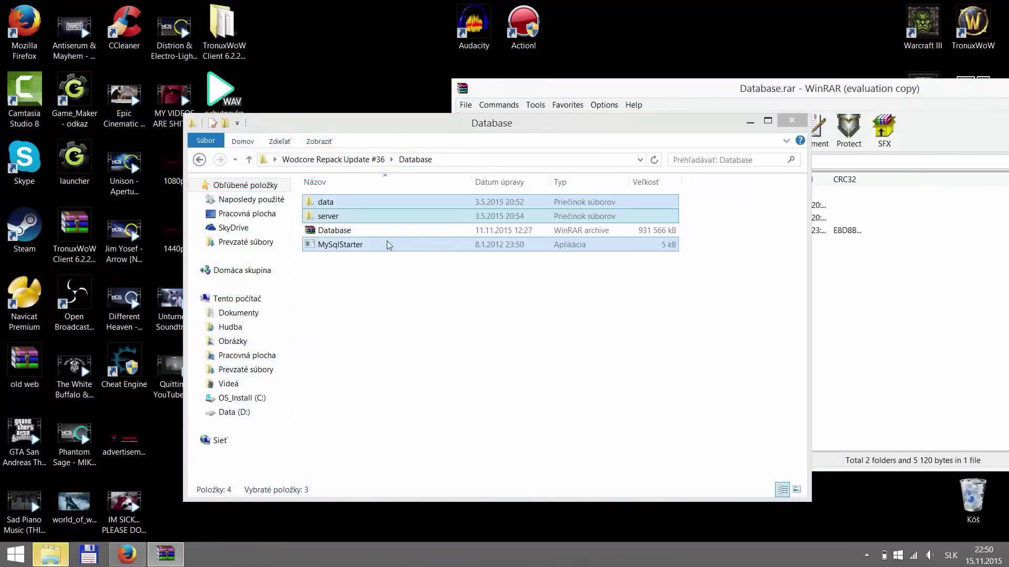
left_click(405, 293)
left_click(379, 233)
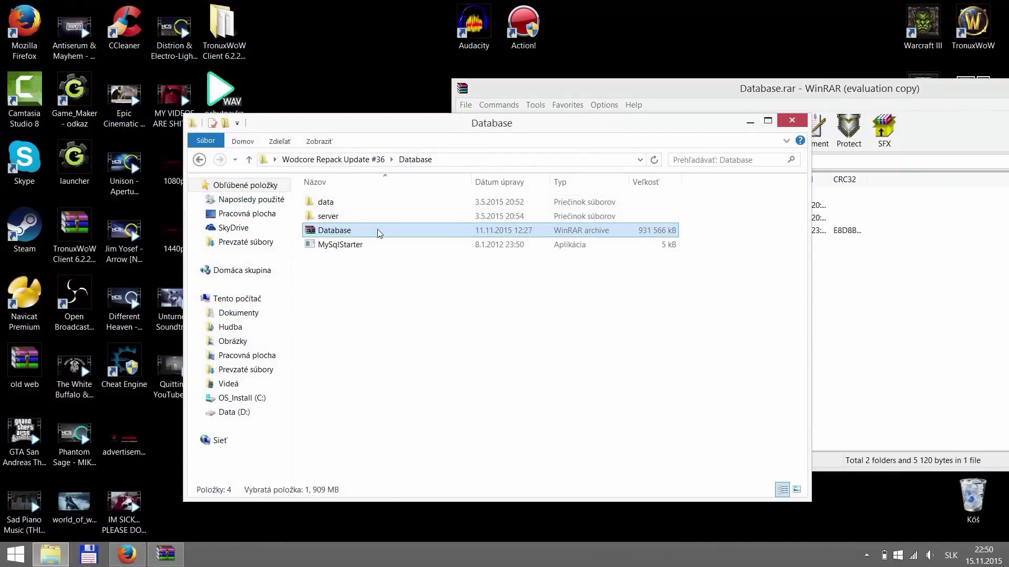
key("Delete")
left_click_drag(848, 88, 665, 89)
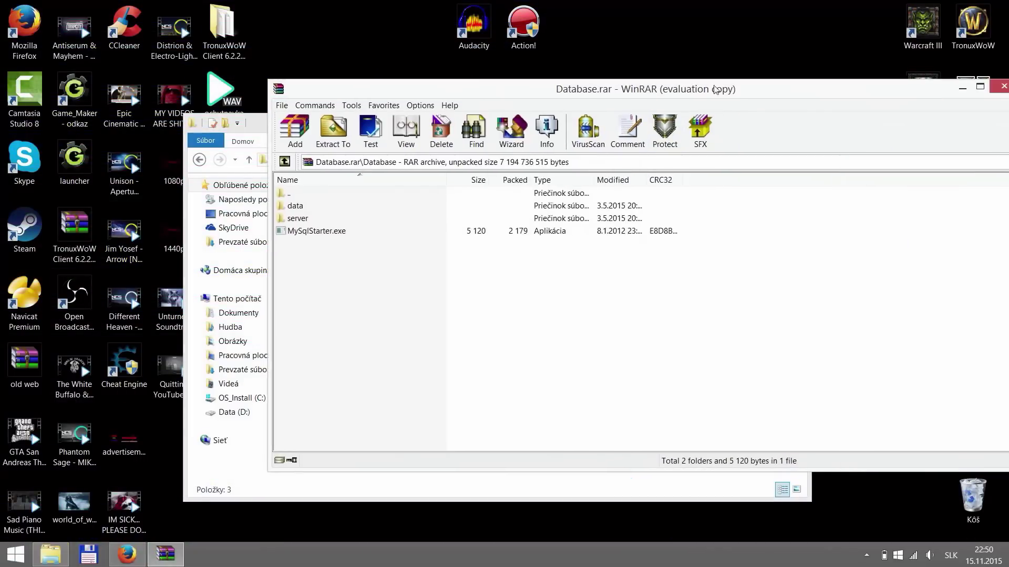
left_click(998, 87)
left_click(334, 160)
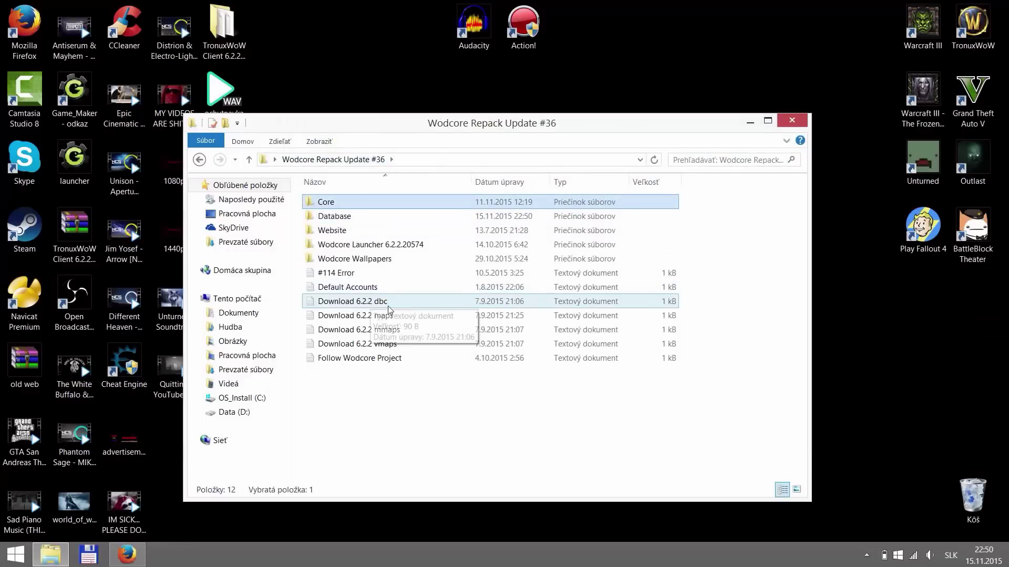
- Download vmaps.rar from the MEGA link in the Download 6.2.2 vmaps notes
double_click(327, 202)
left_click(336, 160)
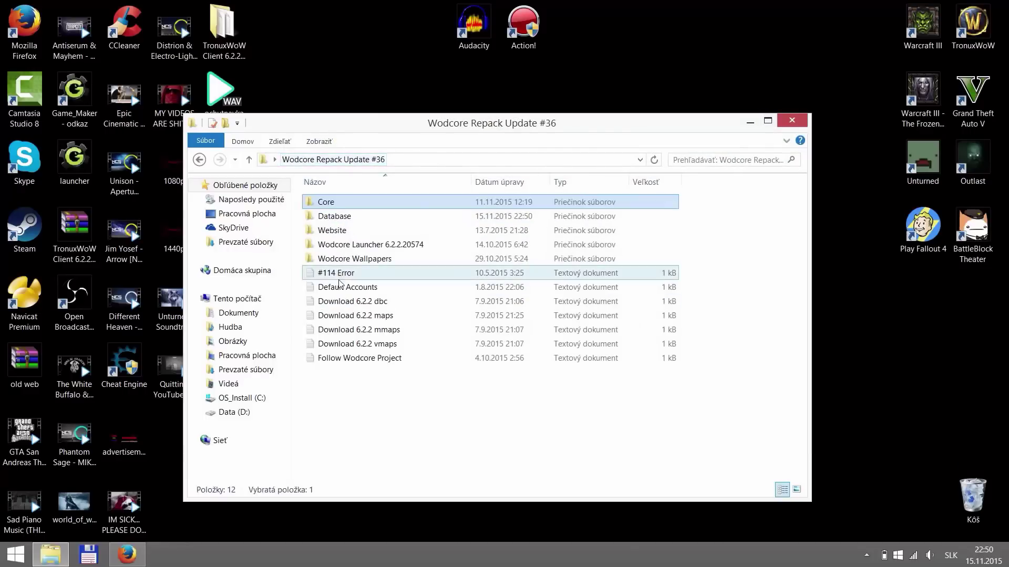
double_click(399, 344)
left_click_drag(701, 170, 344, 159)
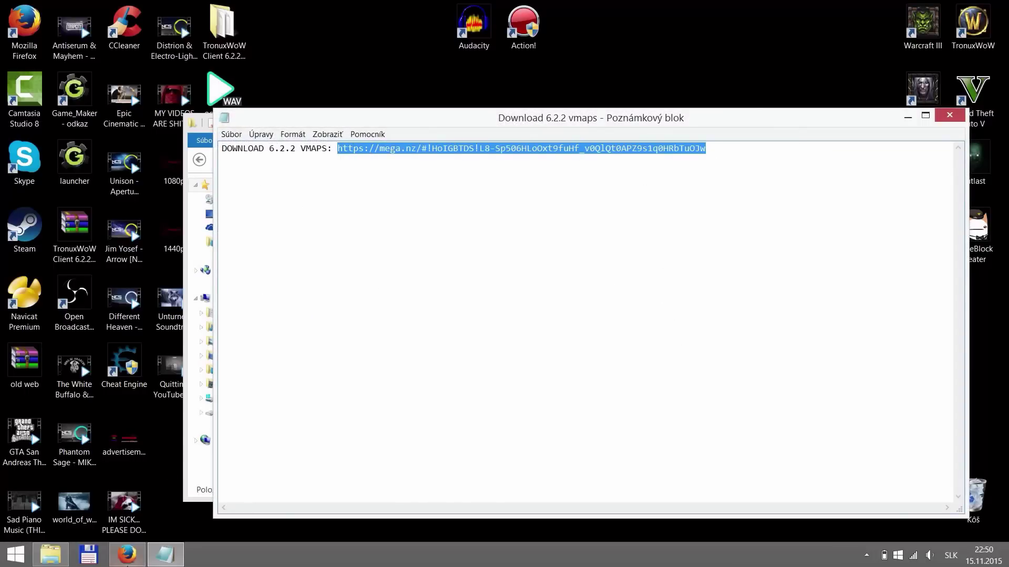
left_click(126, 555)
left_click(274, 35)
type("https://mega.nz/#!HoIGBTDS!L8-Sp506HLoOxt9fxHf_v0QIQt0APZ9s1q0HRbTuOJw")
key("Return")
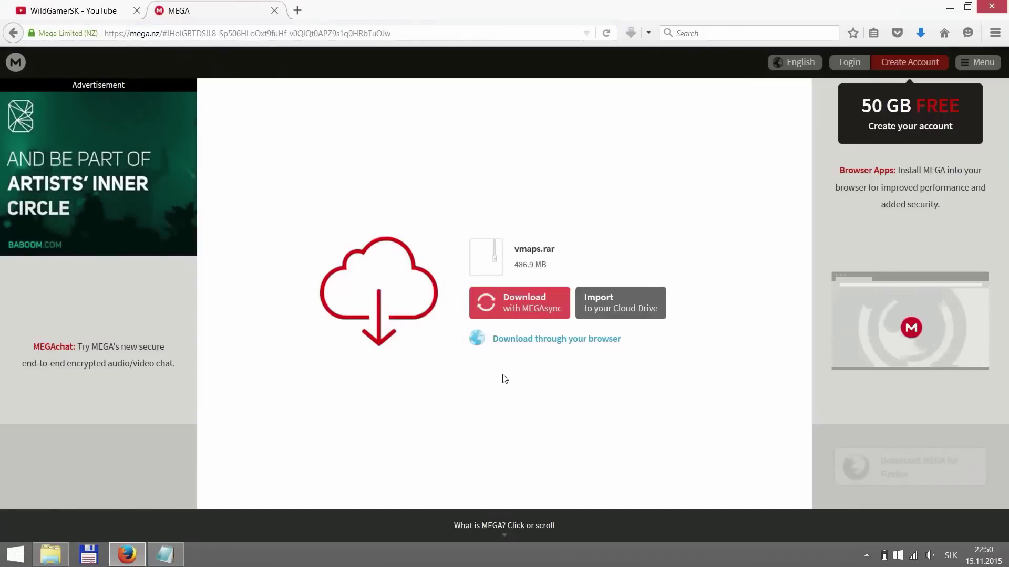
left_click(479, 337)
- Download mmaps.rar from the MEGA link in the Download 6.2.2 mmaps notes
left_click(297, 10)
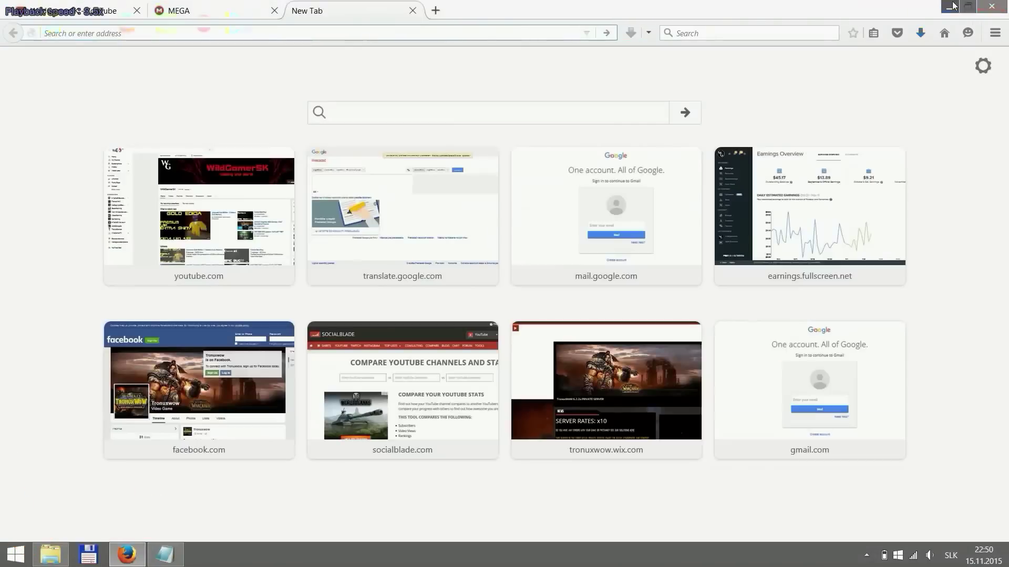
left_click(954, 6)
double_click(466, 326)
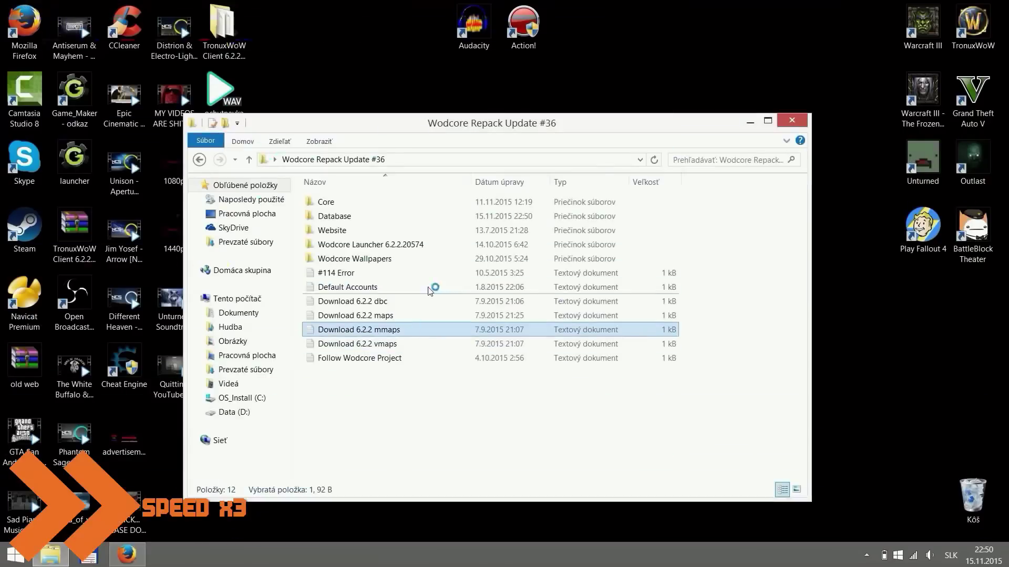
left_click_drag(706, 148, 339, 148)
key("ctrl+c")
left_click(127, 554)
key("ctrl+v")
key("Return")
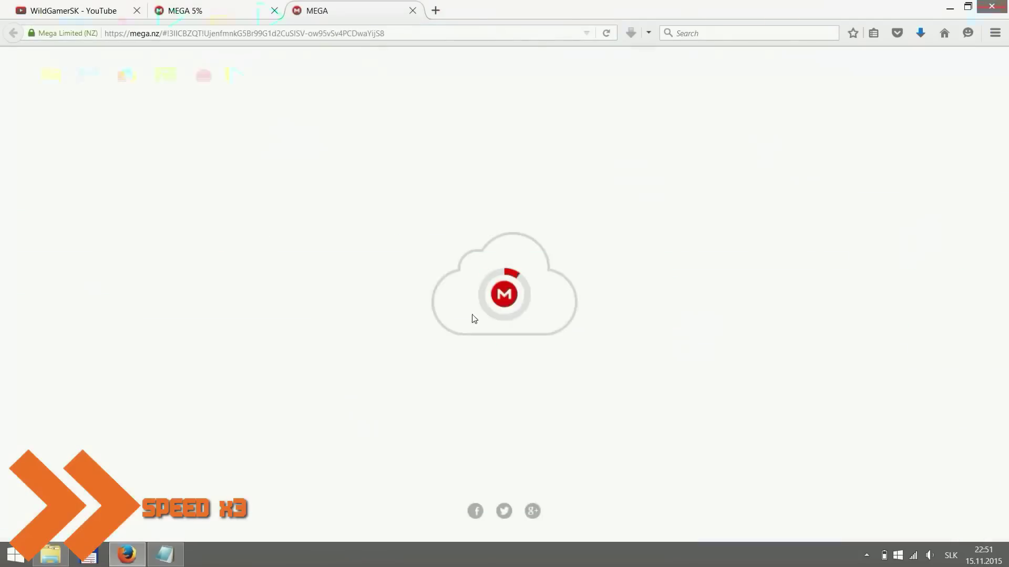
left_click(479, 336)
left_click(949, 8)
left_click(750, 106)
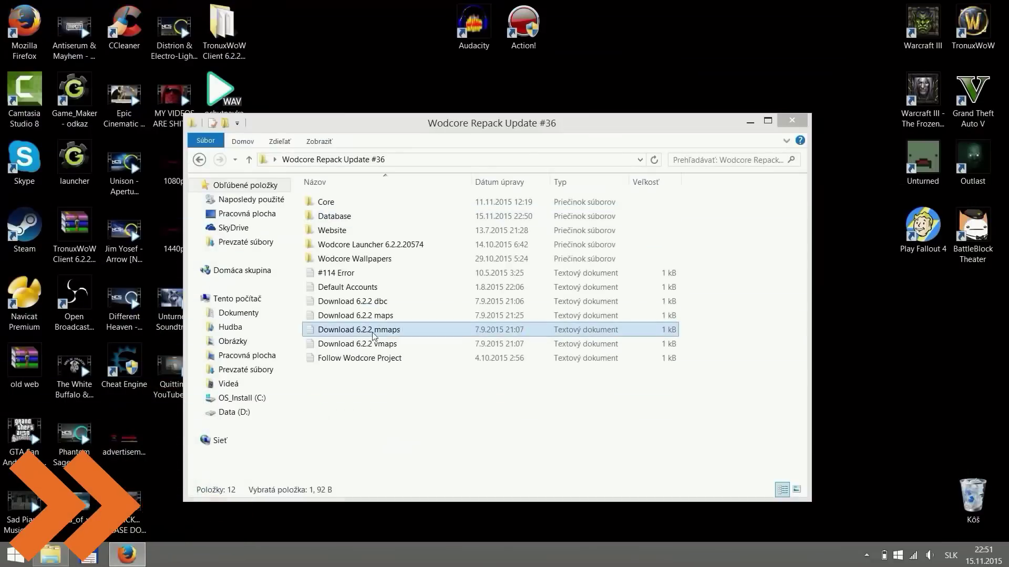
- Load the MEGA maps download page from the link in the Download 6.2.2 maps notes
left_click(362, 383)
double_click(362, 383)
left_click_drag(700, 149, 333, 148)
key("ctrl+c")
left_click(126, 554)
key("ctrl+t")
key("ctrl+v")
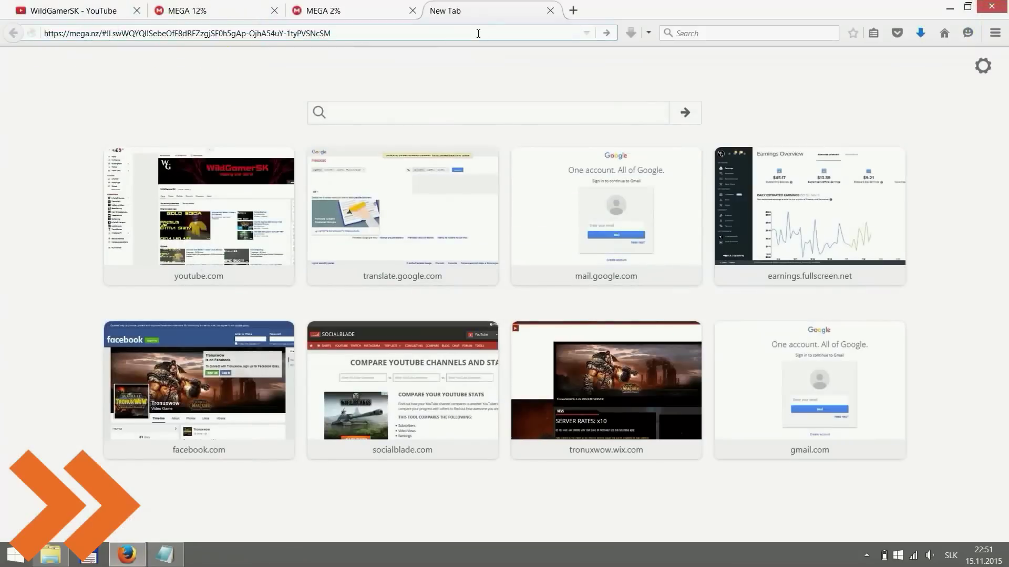
key("Return")
key("ctrl+t")
left_click(949, 8)
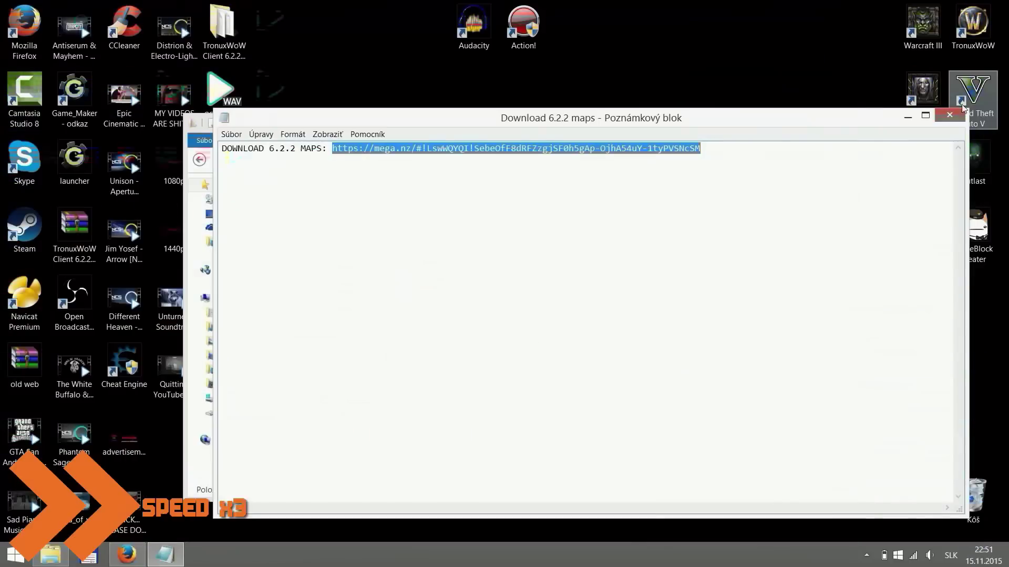
left_click(766, 131)
left_click(372, 300)
- Load the MEGA dbc download page from the link in the Download 6.2.2 dbc notes
double_click(371, 300)
left_click_drag(695, 148, 342, 148)
key("ctrl+c")
left_click(127, 554)
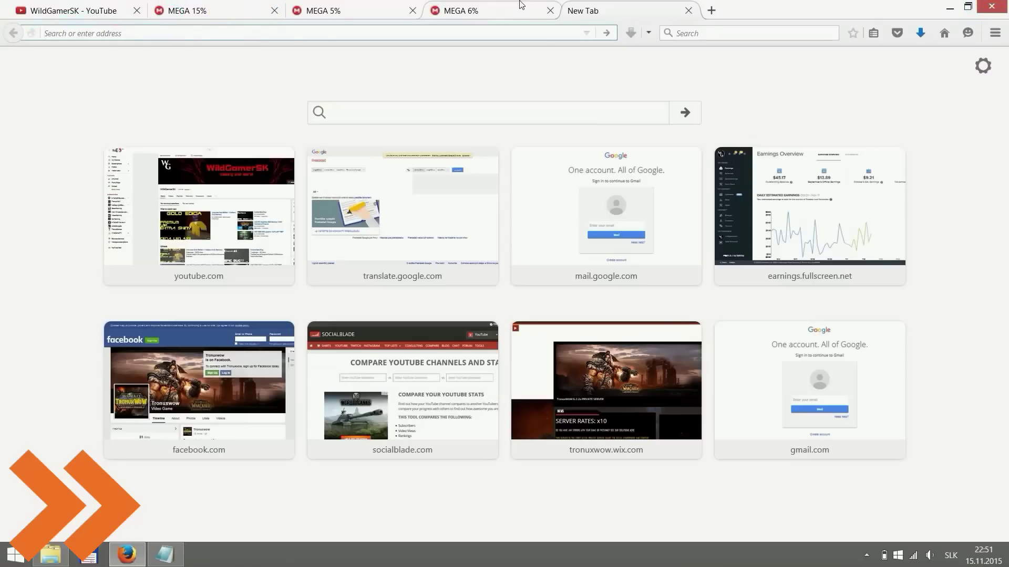
key("ctrl+v")
key("Return")
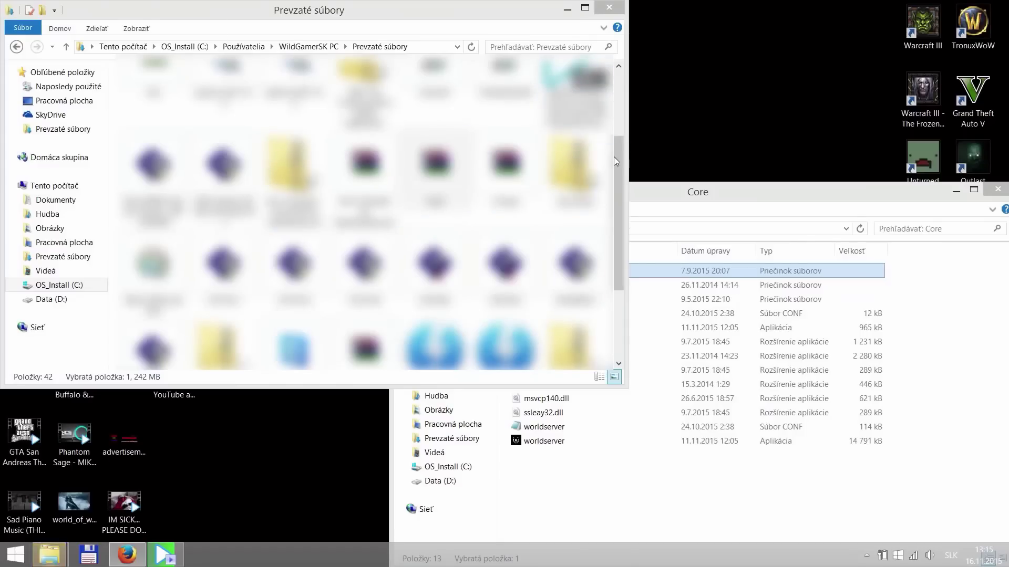
- Extract dbc.rar from Downloads into Core beside maps, then return to the repack folder
scroll(613, 163, "up", 3)
left_click(151, 205)
double_click(158, 113)
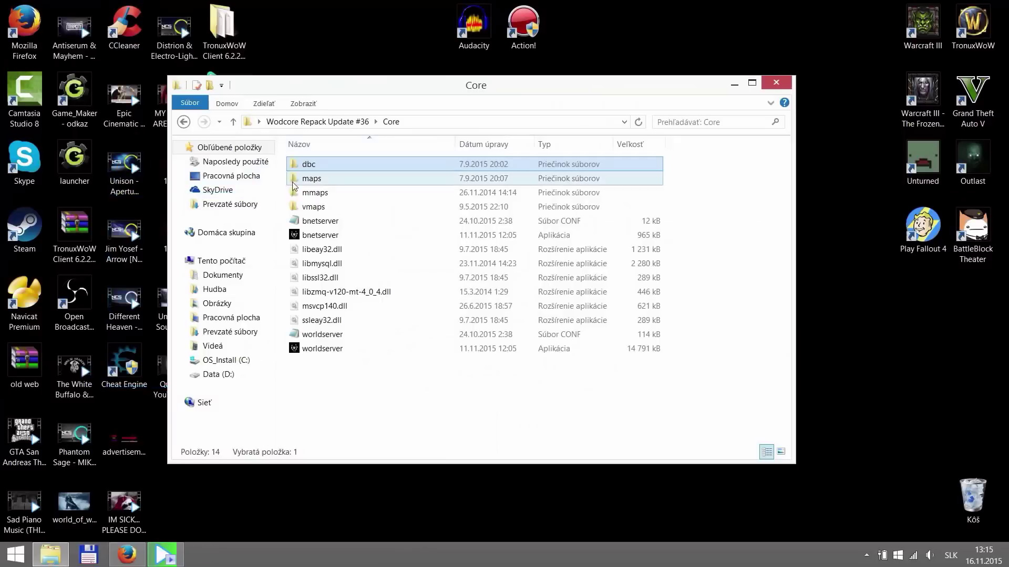
left_click(343, 125)
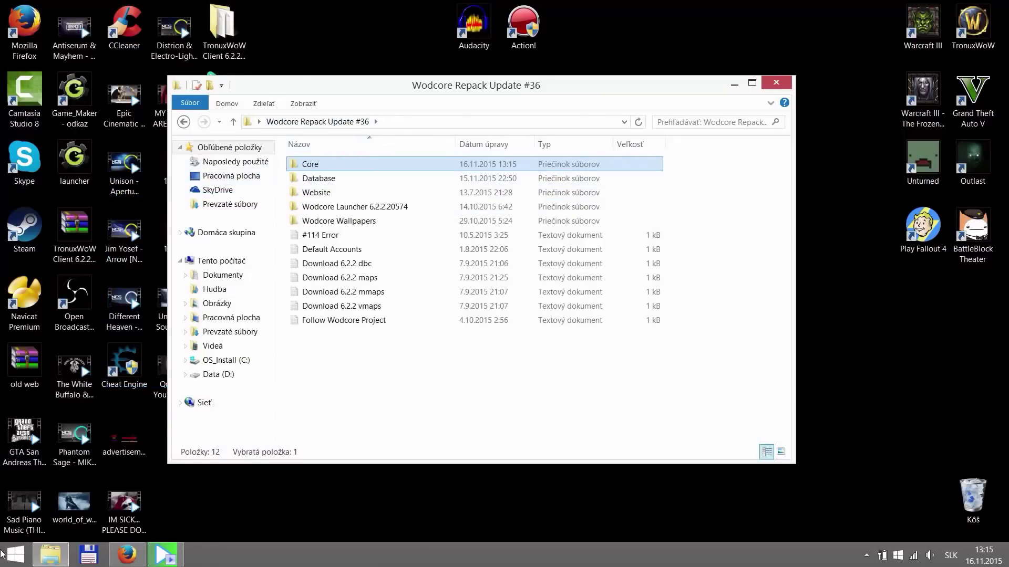
left_click(12, 554)
- Launch LogMeIn Hamachi from an Apps search and begin creating a new network
left_click(73, 532)
type("lb")
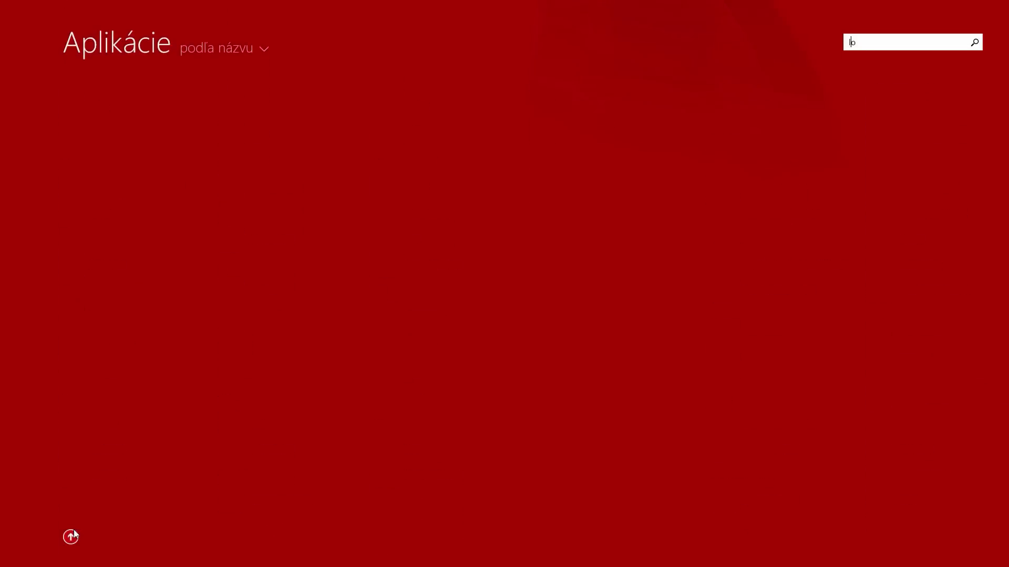
type("g")
left_click(157, 81)
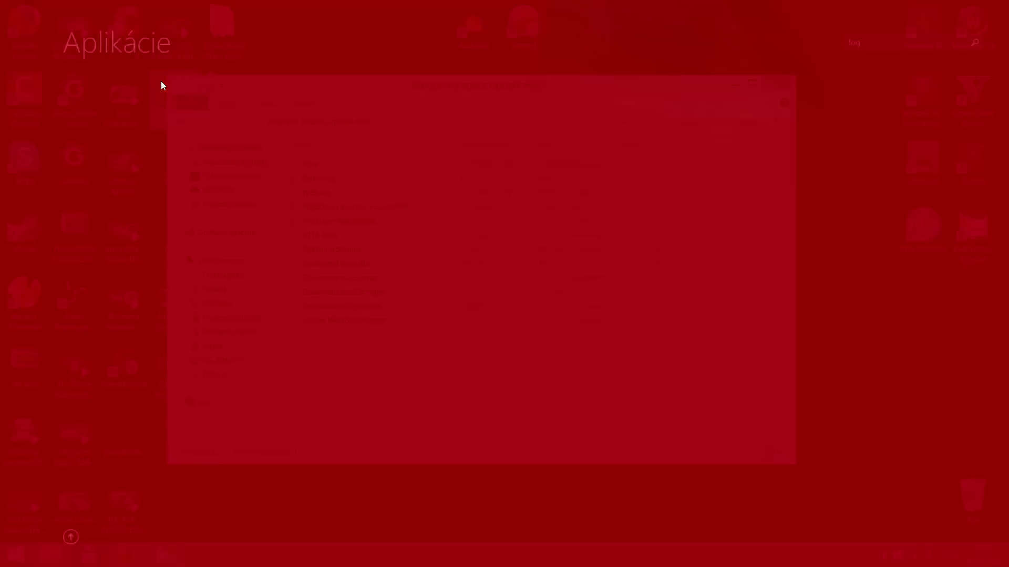
left_click(159, 150)
left_click(168, 166)
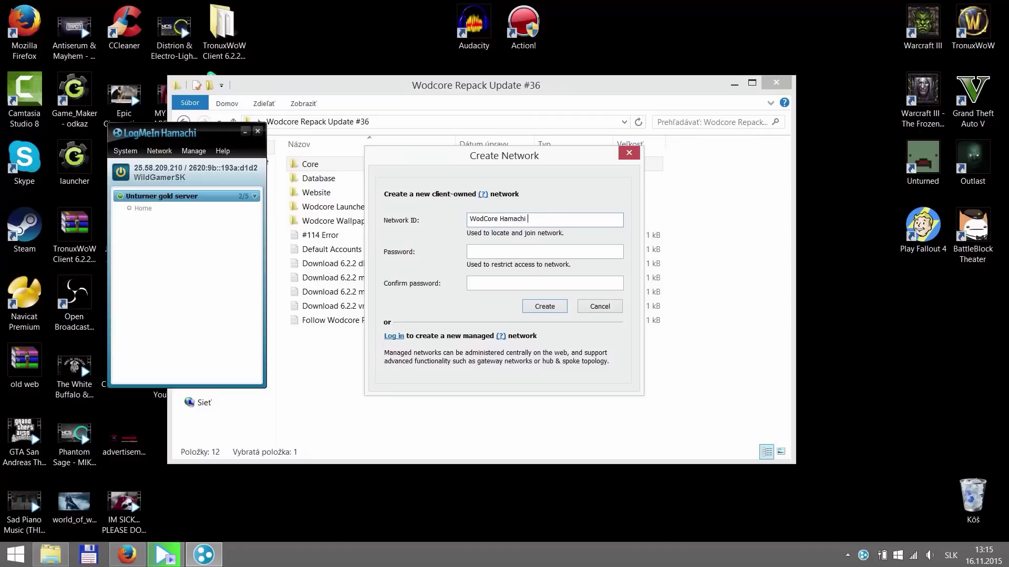
- Finish the network ID as WodCore Hamachi Server, enter the network password, and create it
type("rver")
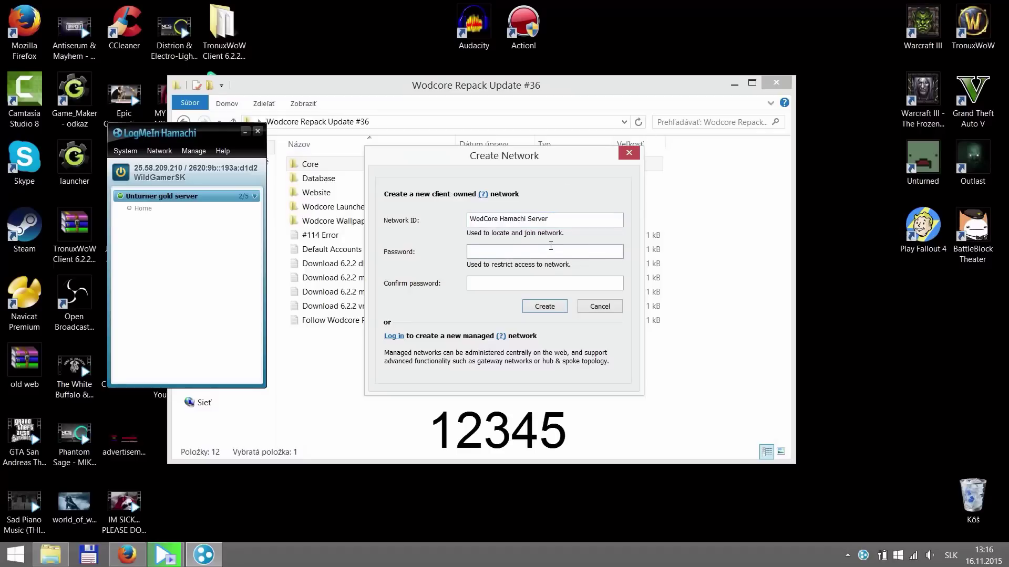
type("12345")
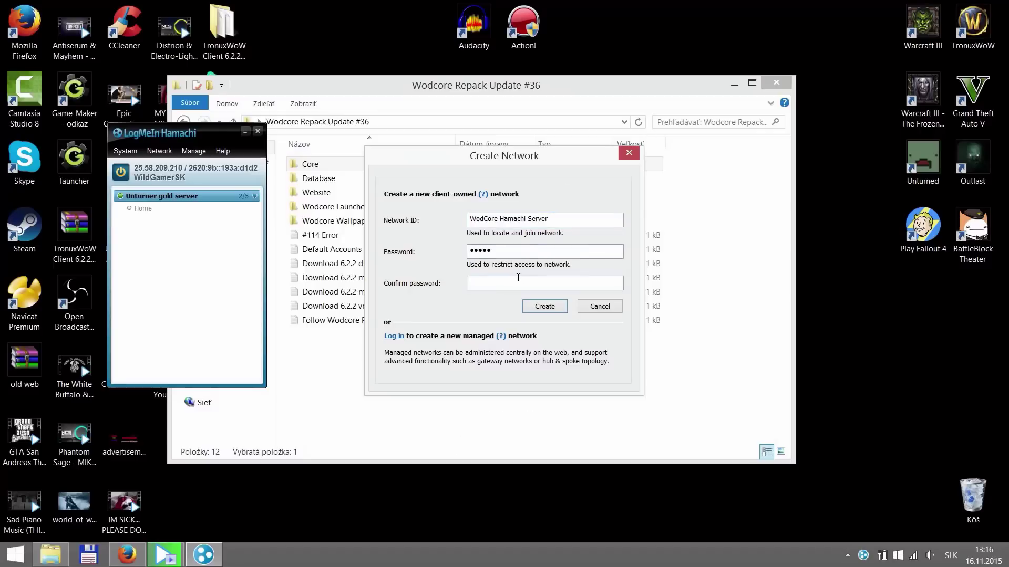
left_click(546, 307)
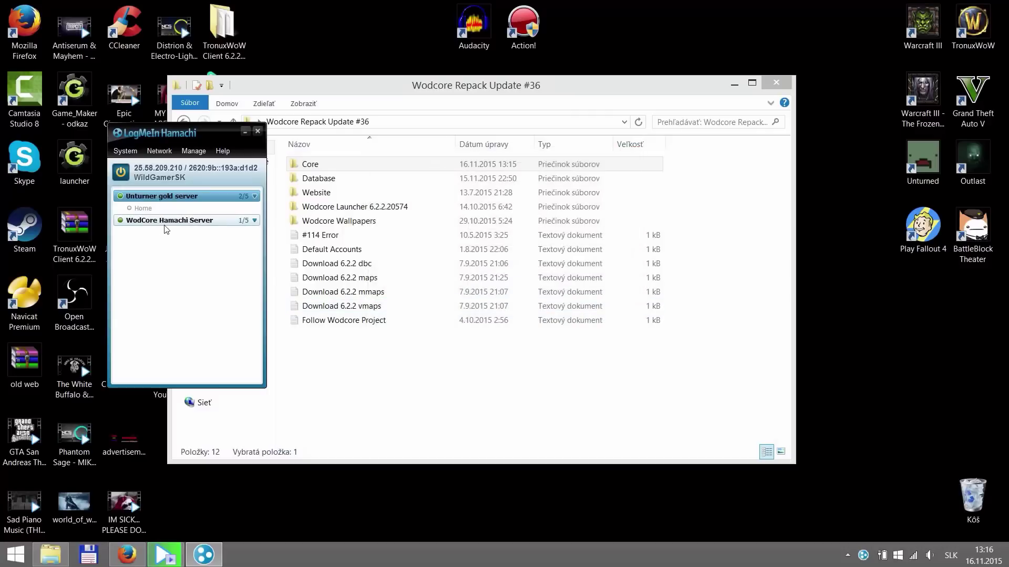
left_click(245, 132)
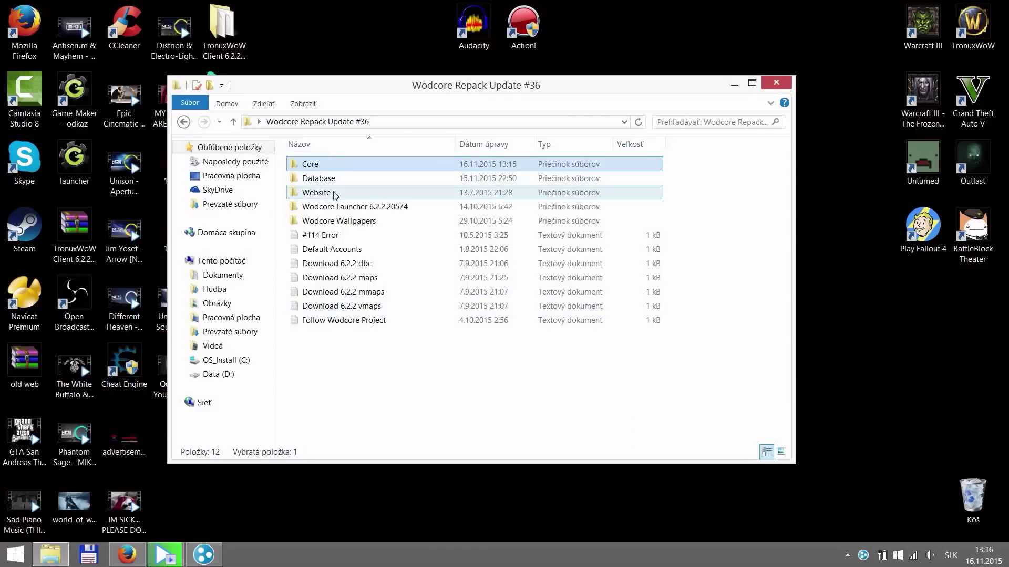
- Start the MySQL server by running MySqlStarter from the Database folder
double_click(325, 182)
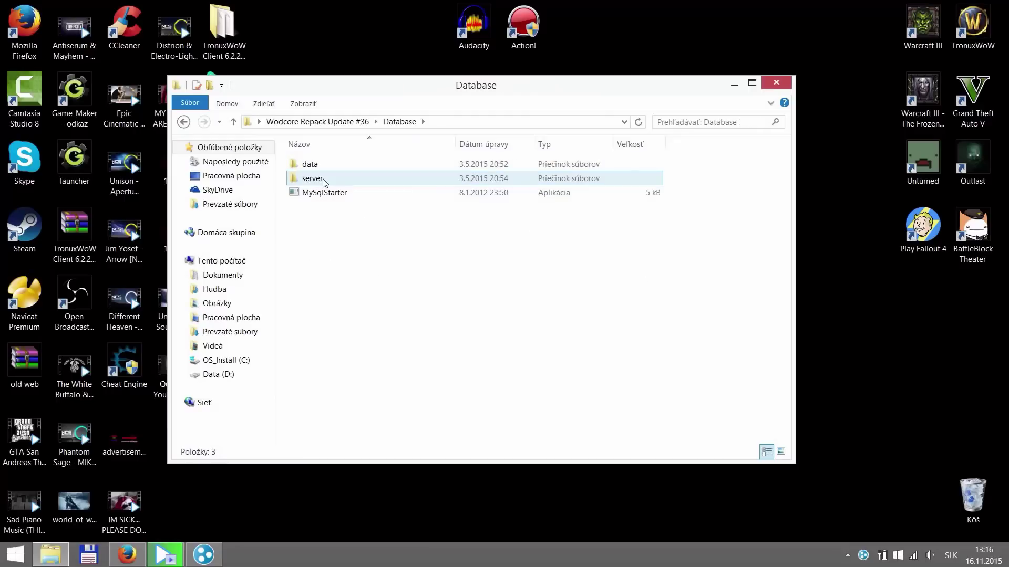
double_click(333, 192)
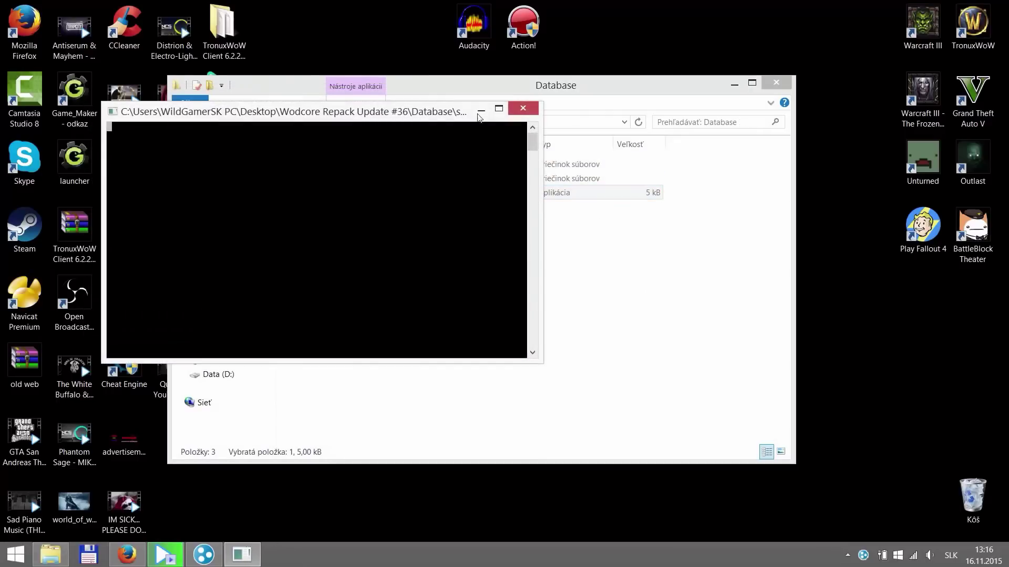
left_click(481, 110)
- Run bnetserver from the Core folder and allow it through the Windows firewall
left_click(331, 122)
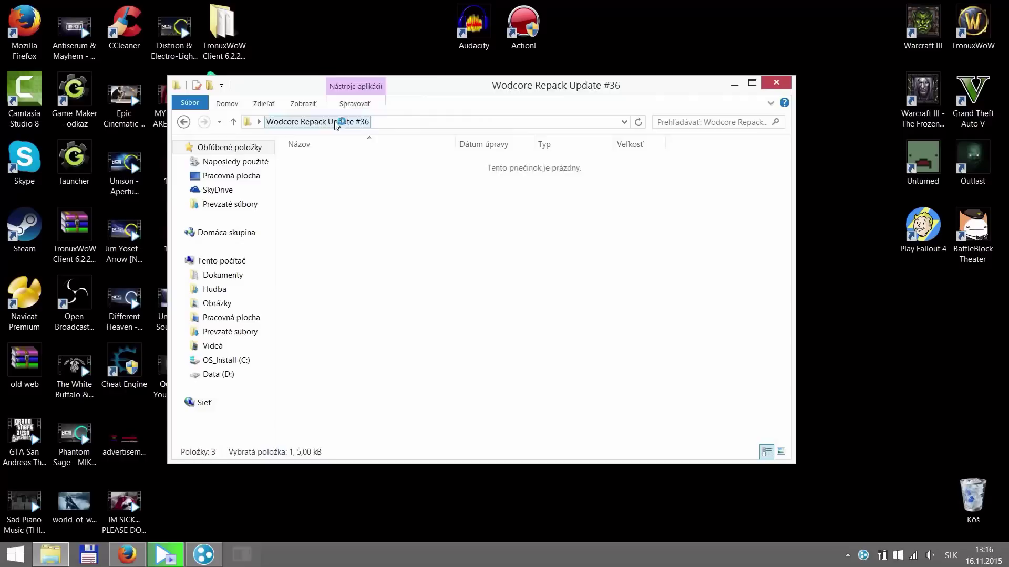
double_click(320, 166)
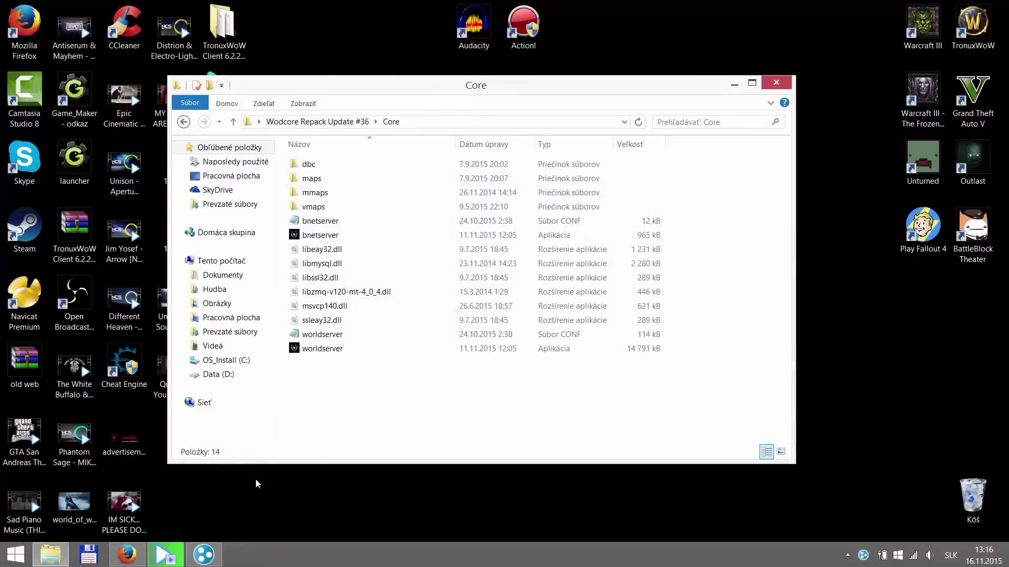
double_click(321, 235)
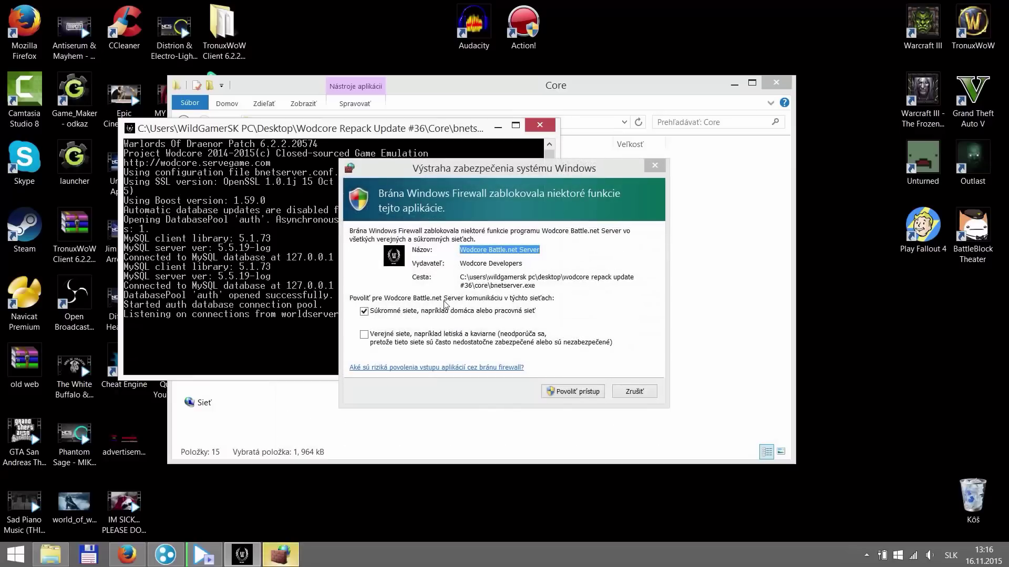
left_click(574, 392)
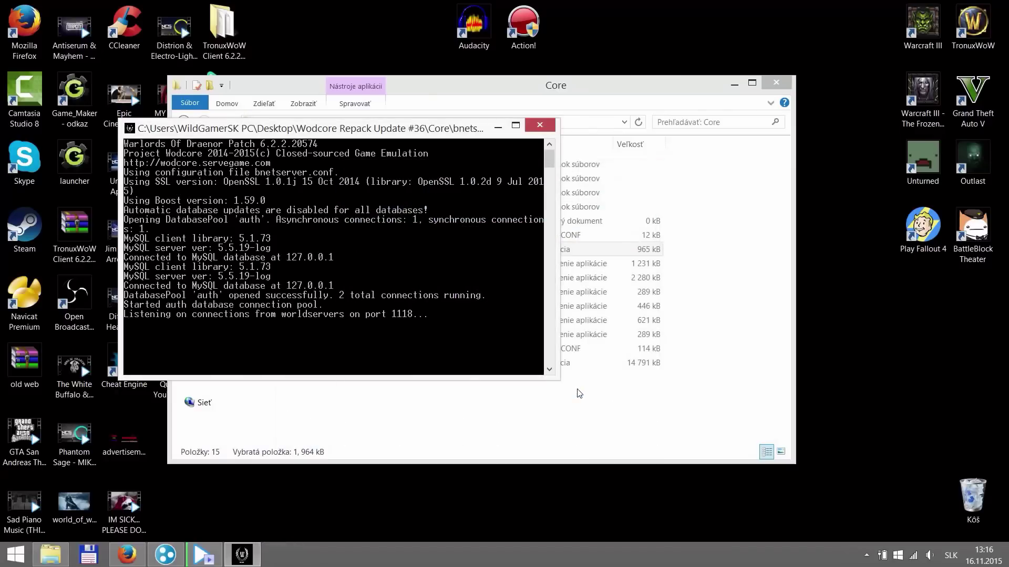
left_click(498, 126)
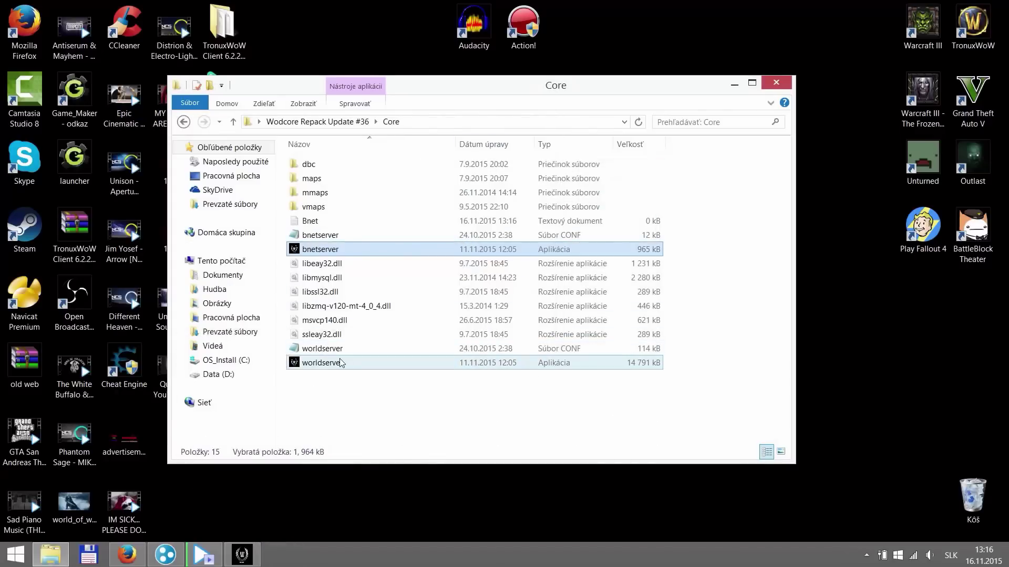
- Start worldserver, set its console text to bright green, and allow it through the firewall
double_click(351, 363)
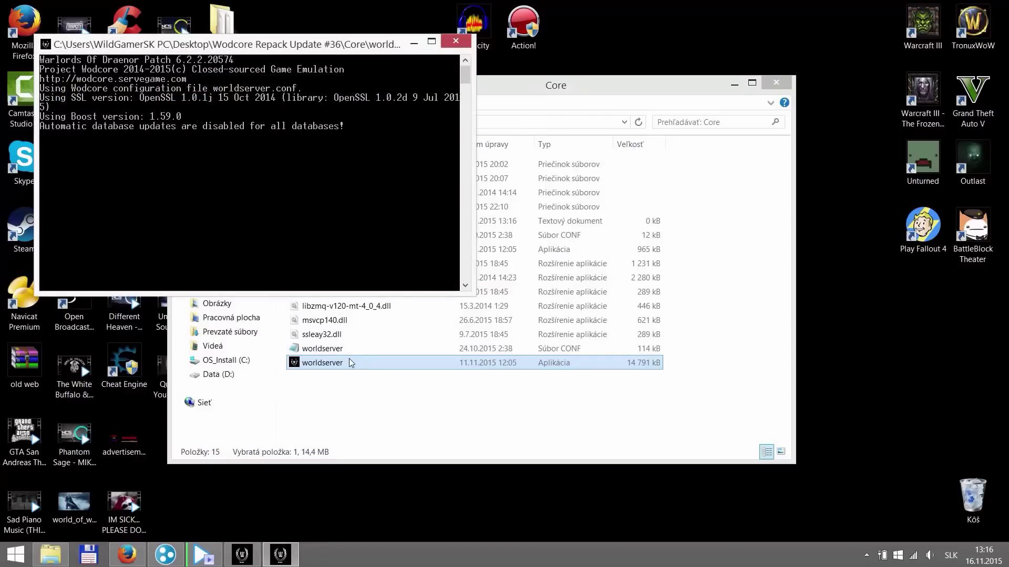
right_click(49, 47)
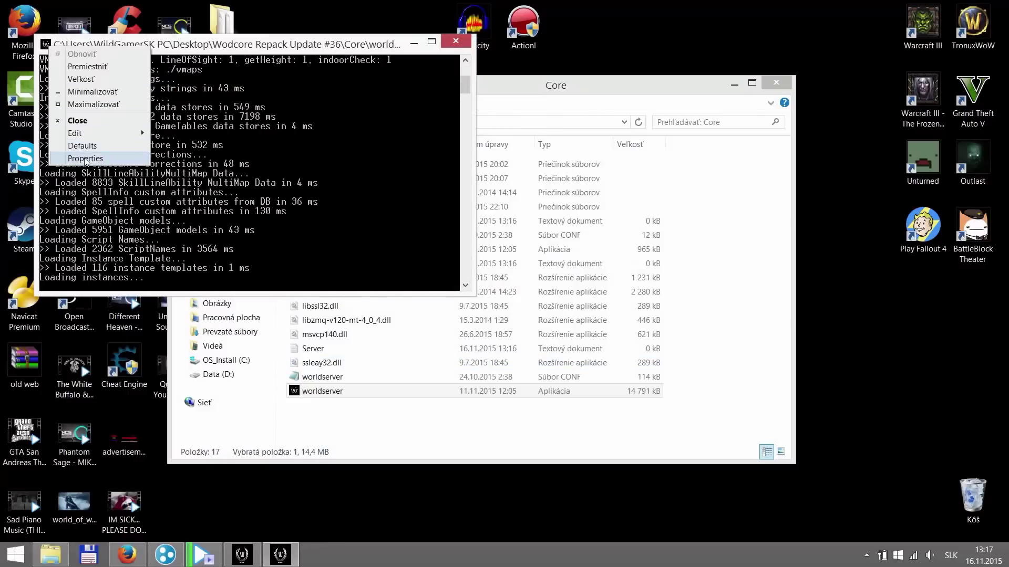
left_click(85, 159)
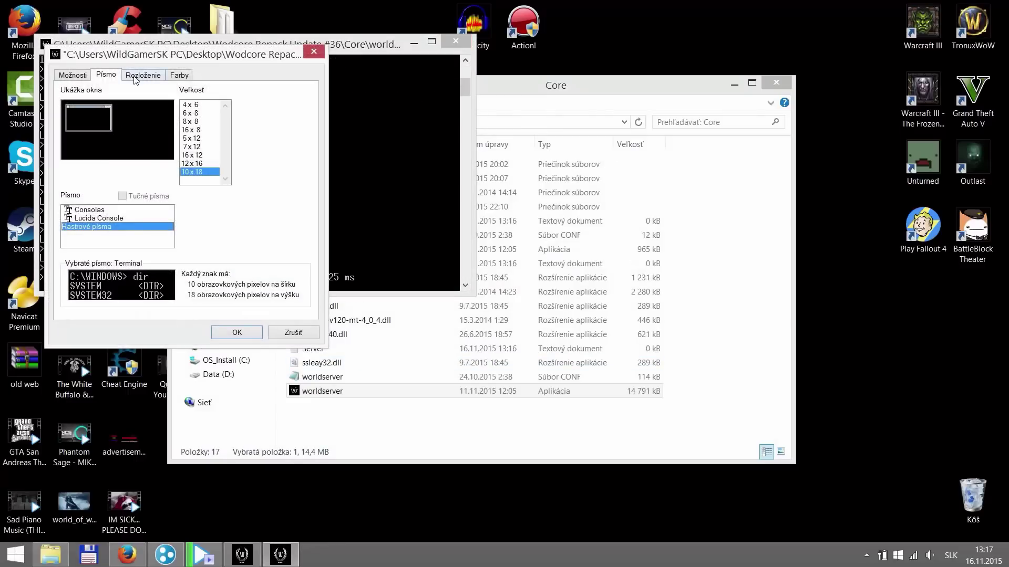
left_click(135, 79)
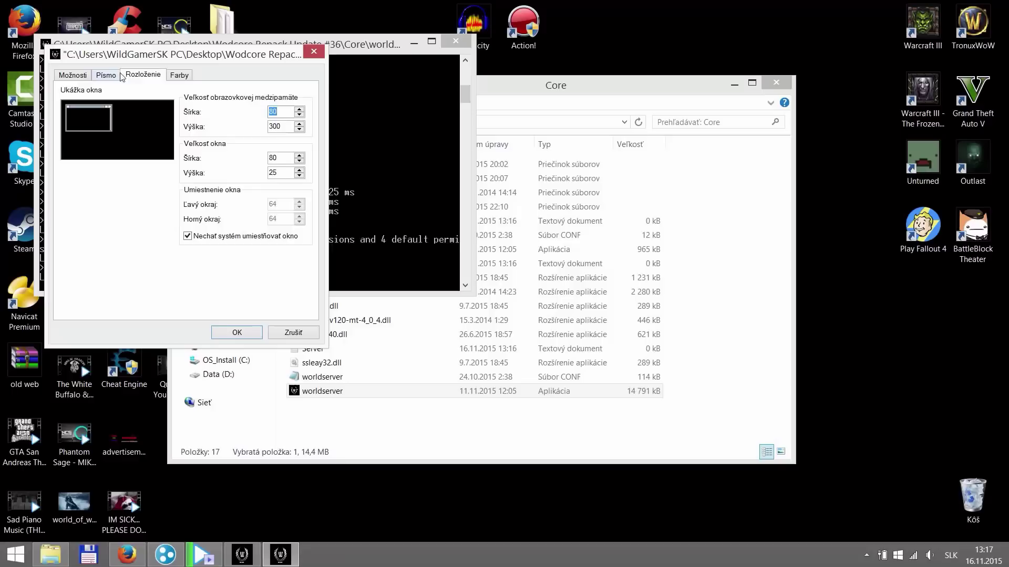
left_click(191, 79)
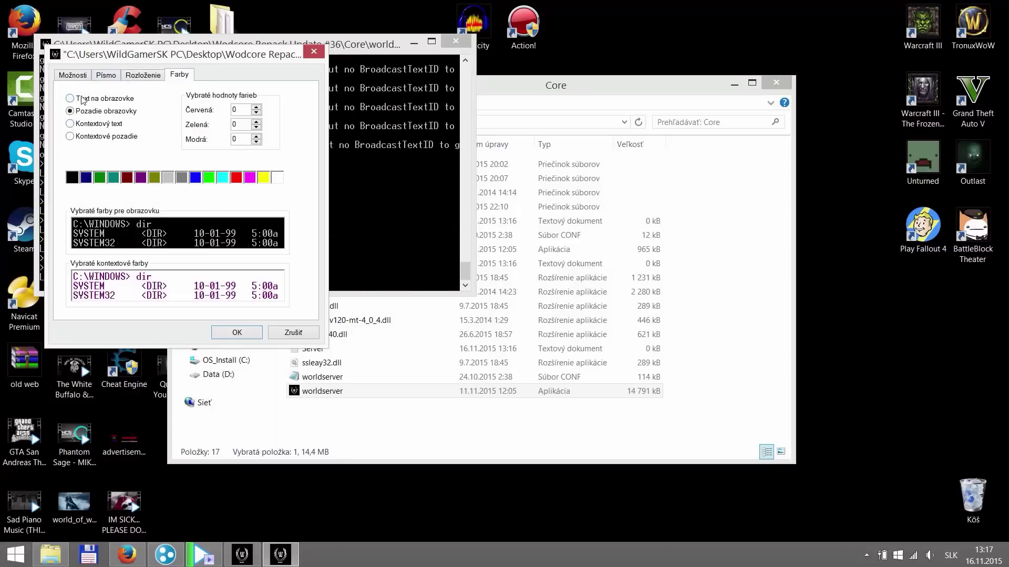
left_click(209, 177)
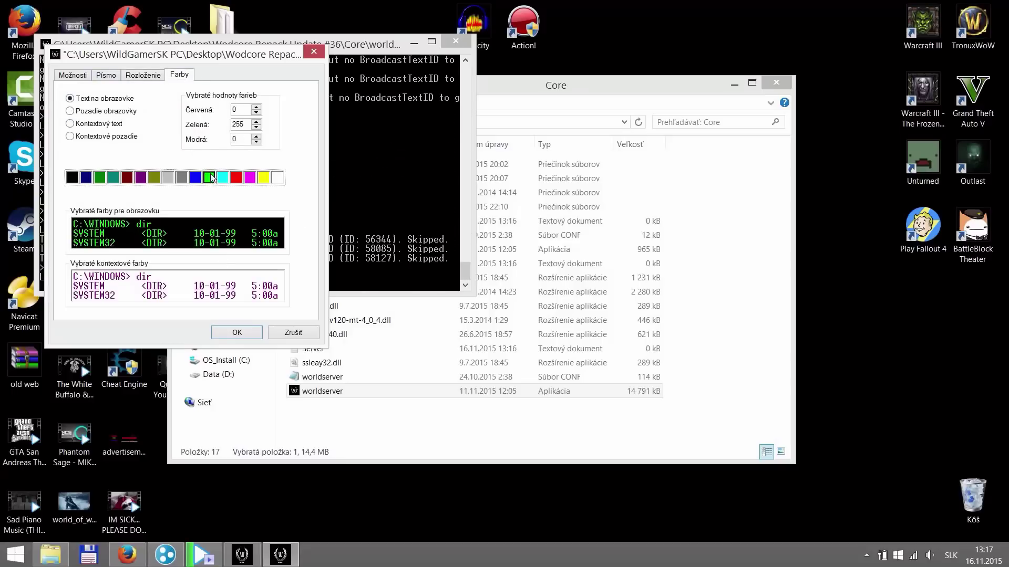
left_click(238, 332)
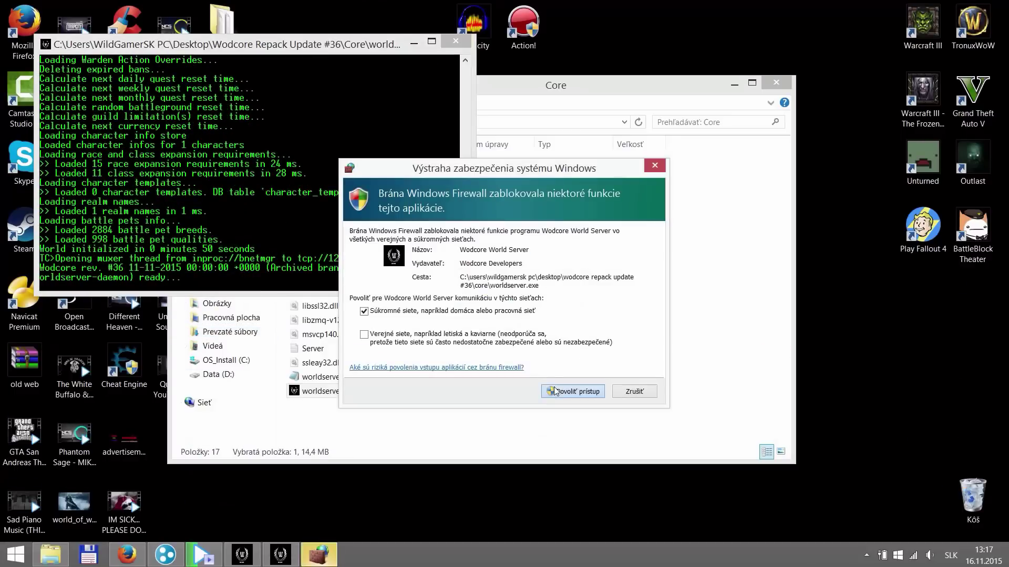
left_click(572, 392)
double_click(24, 305)
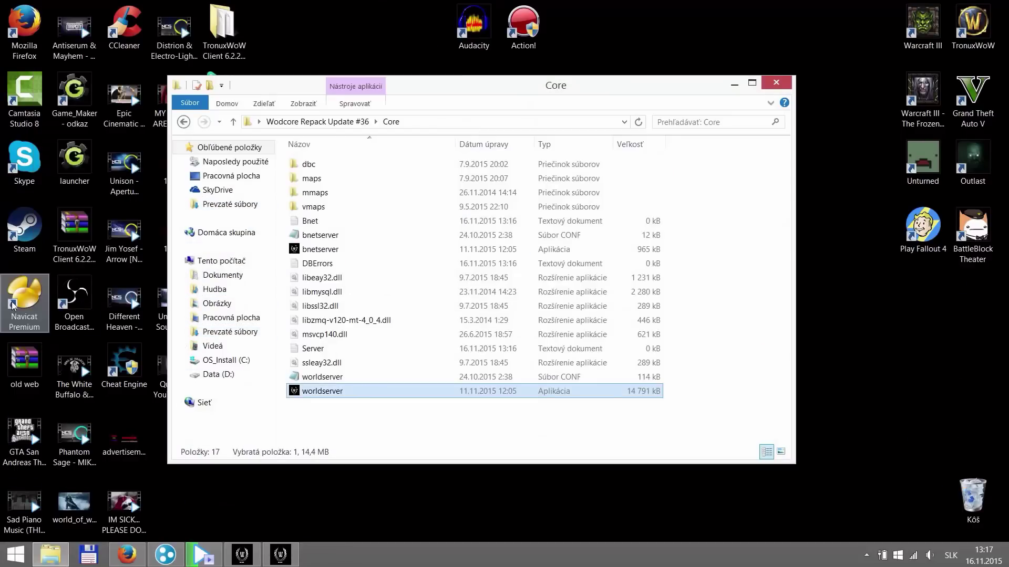
- Add and open the MySQL connection 'WodCore 6.2.2 Server' at localhost port 3306
left_click(325, 126)
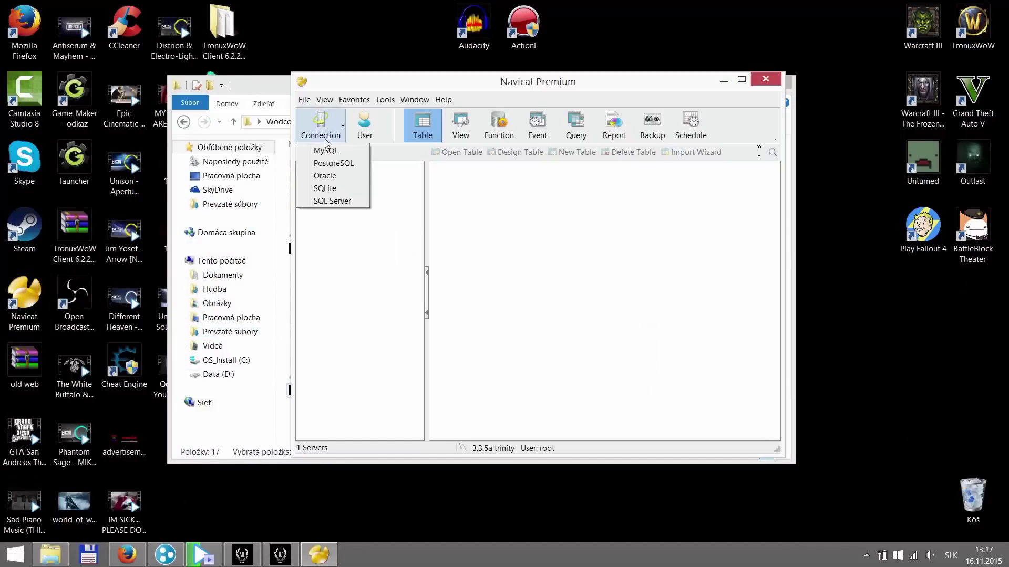
left_click(328, 148)
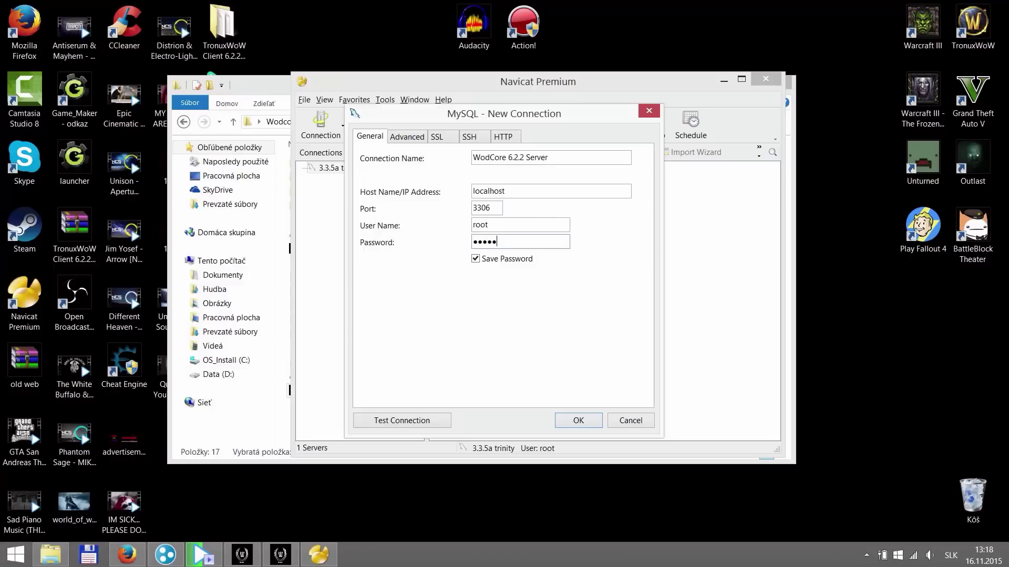
left_click(579, 420)
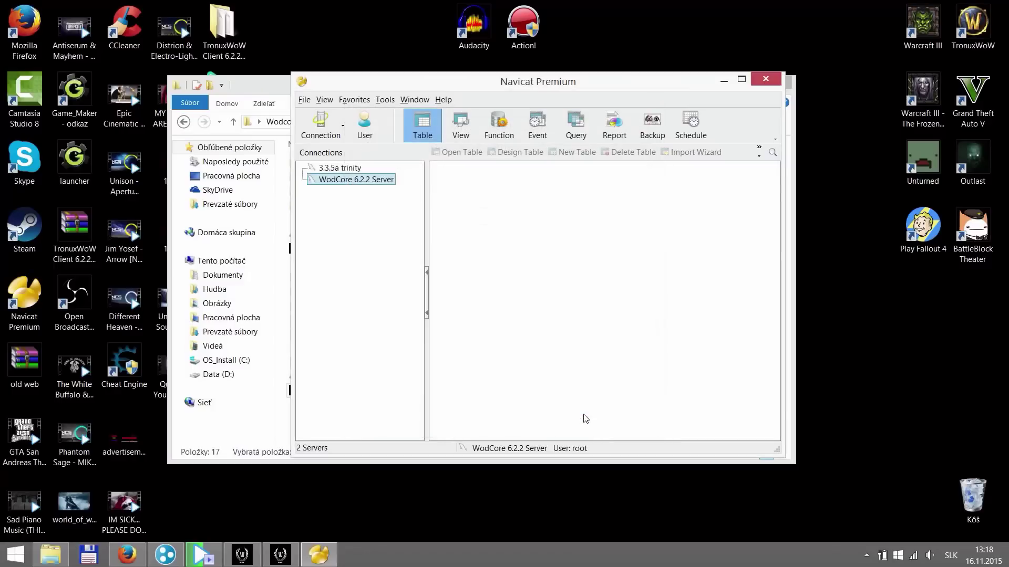
double_click(389, 181)
- Open the Wodcore Launcher 6.2.2.20574 folder, select the Wodcore file, then clear the selection
double_click(337, 191)
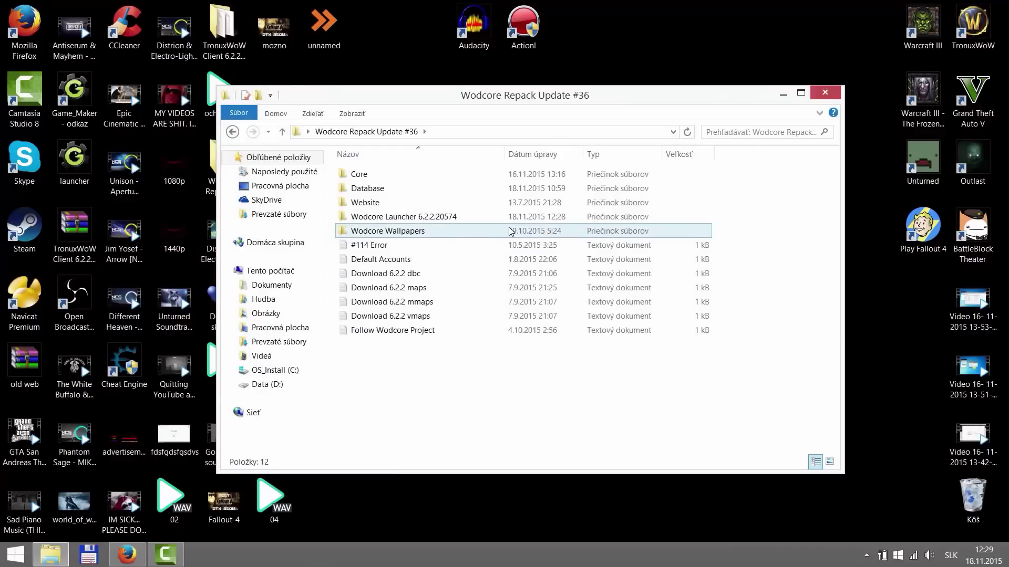
mouse_move(480, 226)
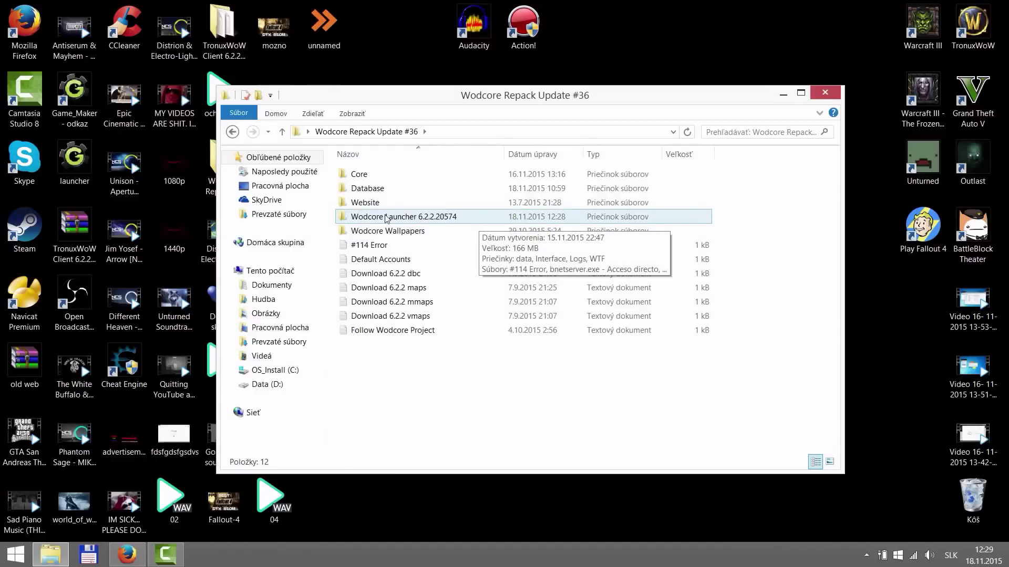
double_click(406, 216)
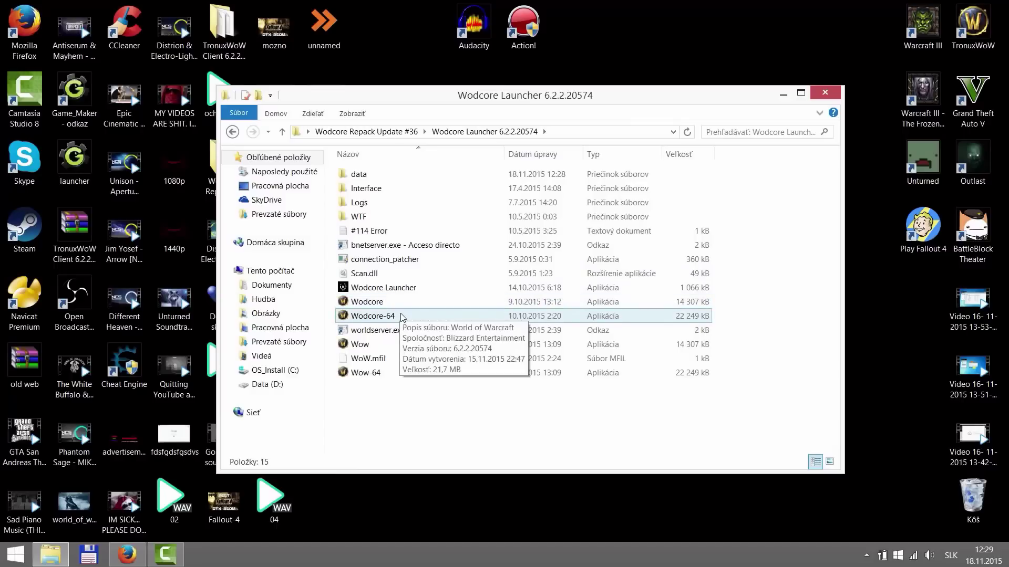
left_click(396, 303)
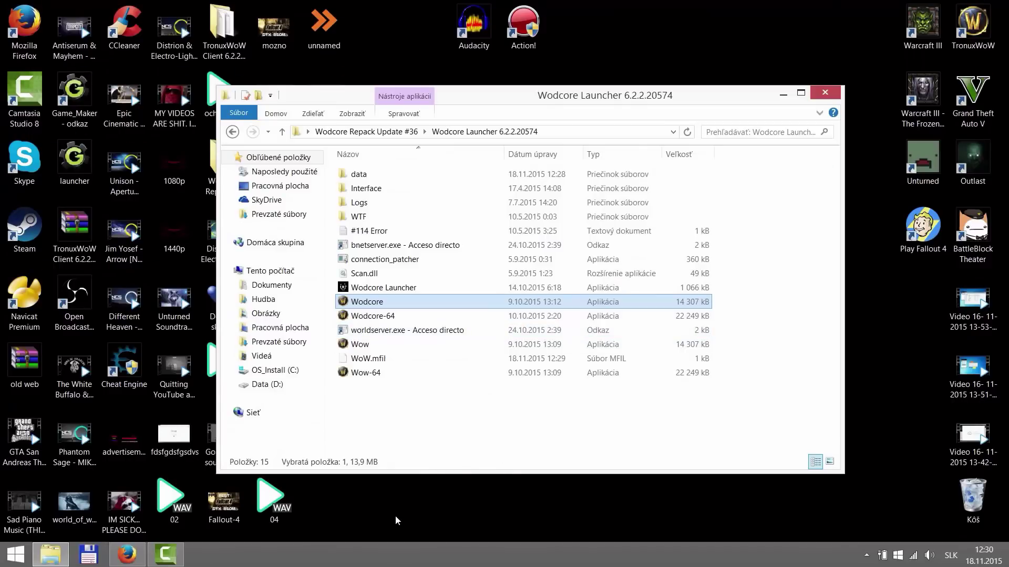
left_click(419, 433)
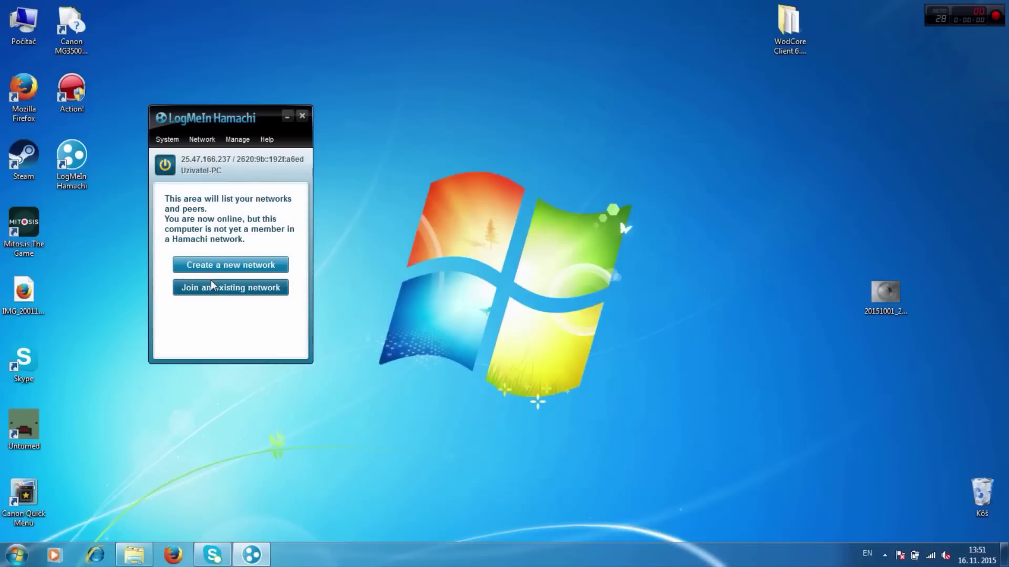
- Join the WodCore Server Hamachi network with its password, then toggle Hamachi off and on
left_click(212, 283)
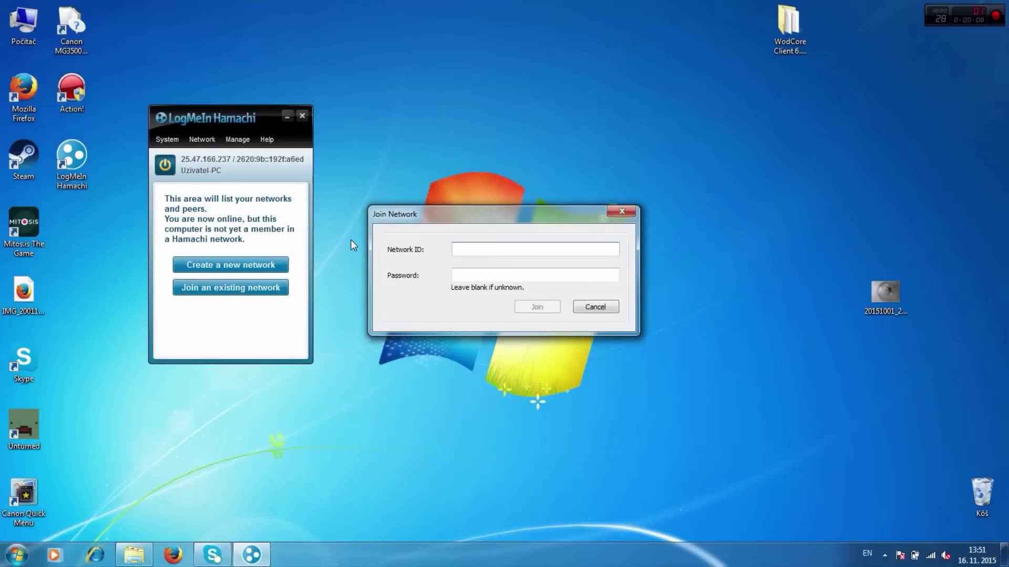
type("WodCore")
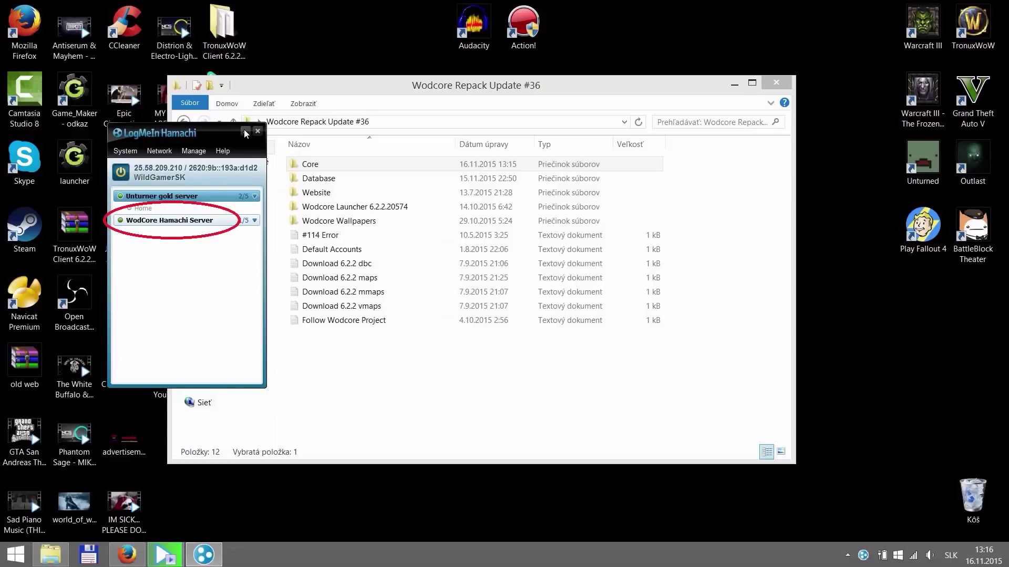
type("erver")
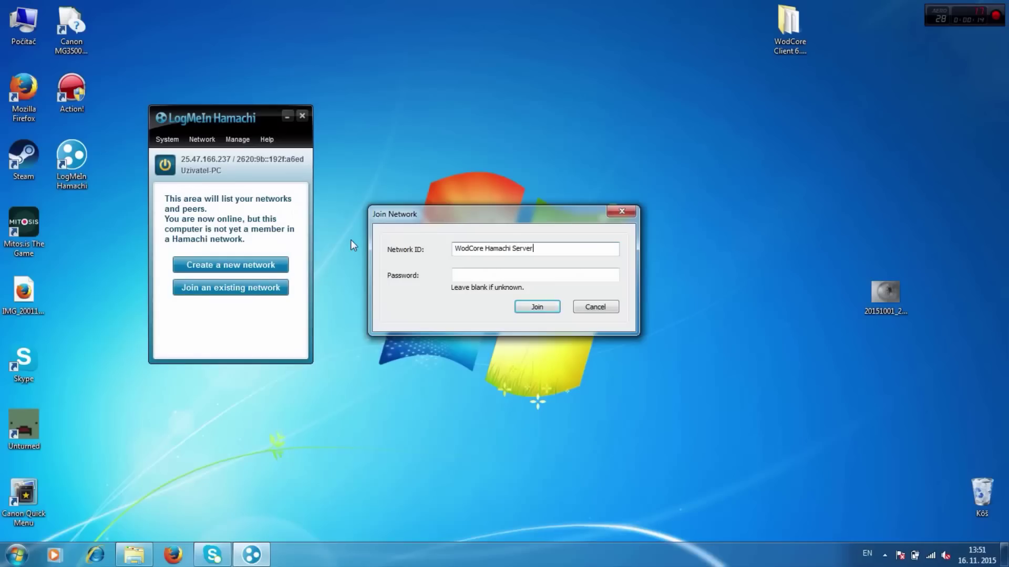
key("Tab")
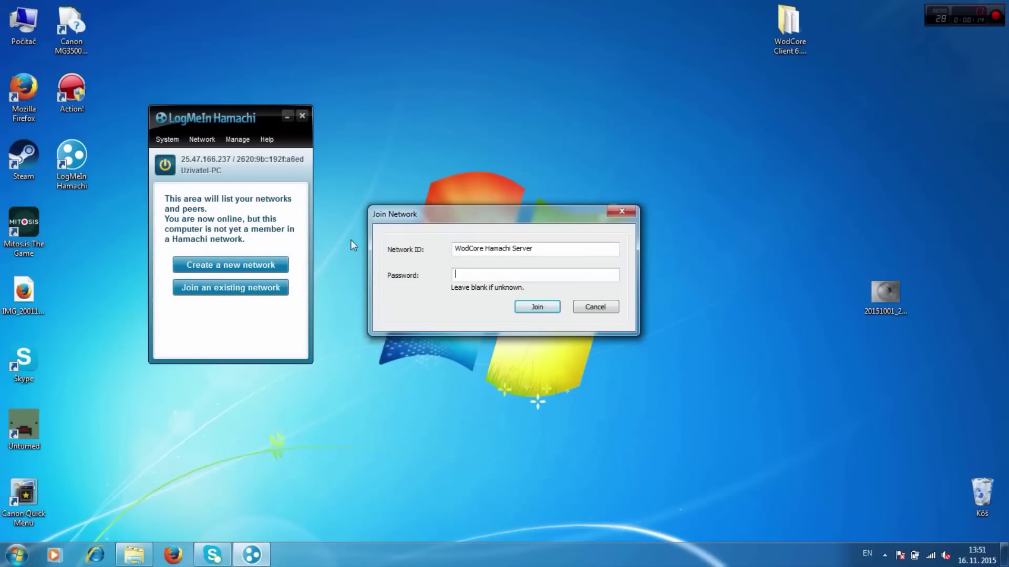
type("wodcore")
key("Return")
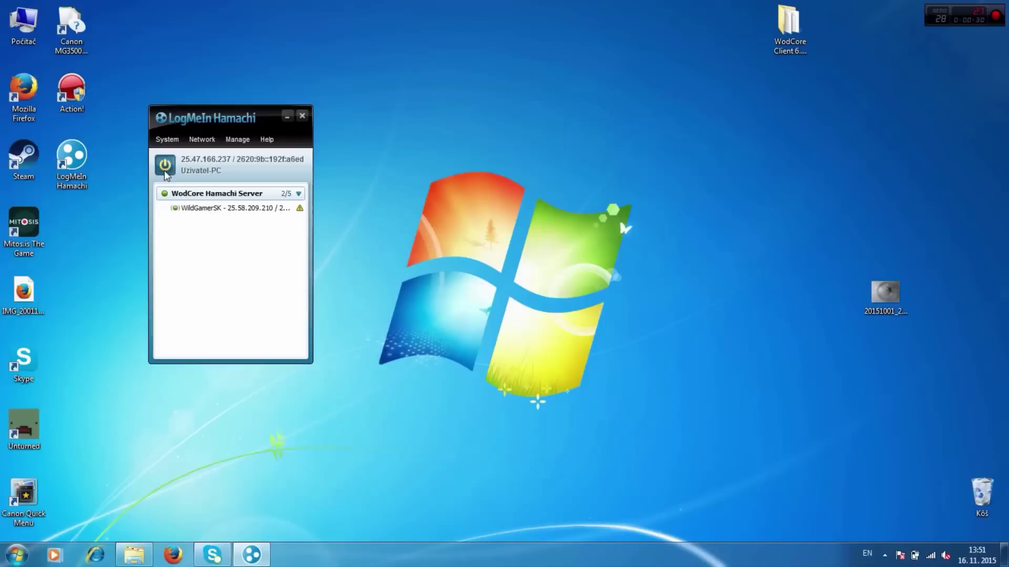
left_click(165, 167)
left_click(165, 167)
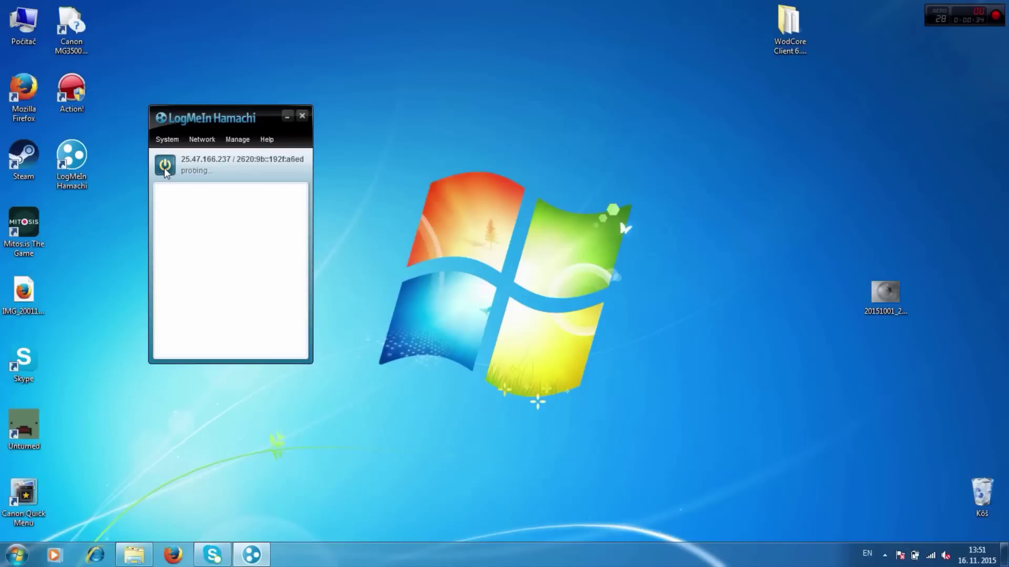
- Run WodCore.exe from the WodCore Client 6.2.2.20574 folder, accepting the security warning
double_click(782, 41)
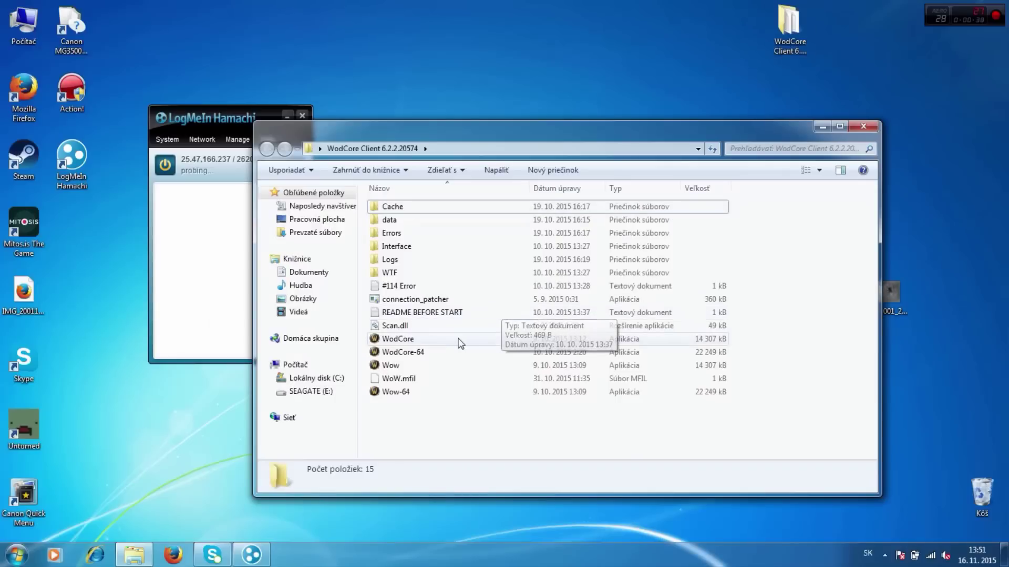
double_click(394, 341)
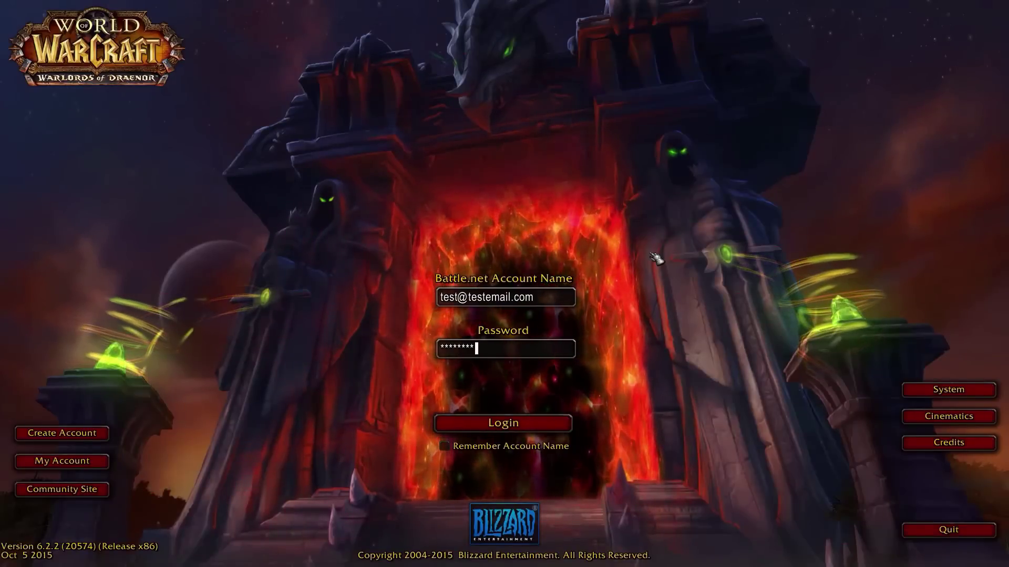
key("Return")
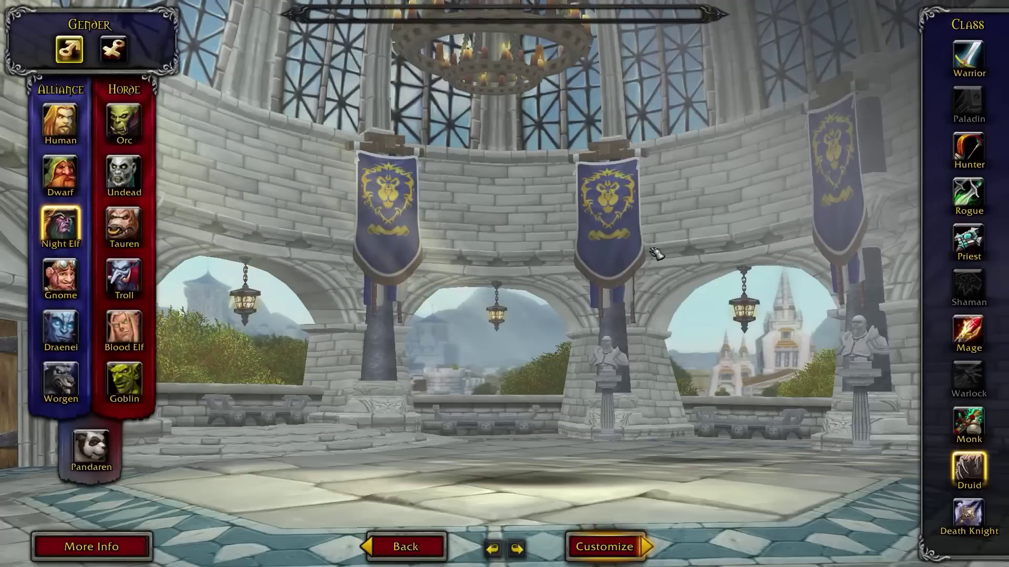
- Rotate the Night Elf model, then preview the Orc, Undead and Tauren races
left_click_drag(641, 254, 410, 326)
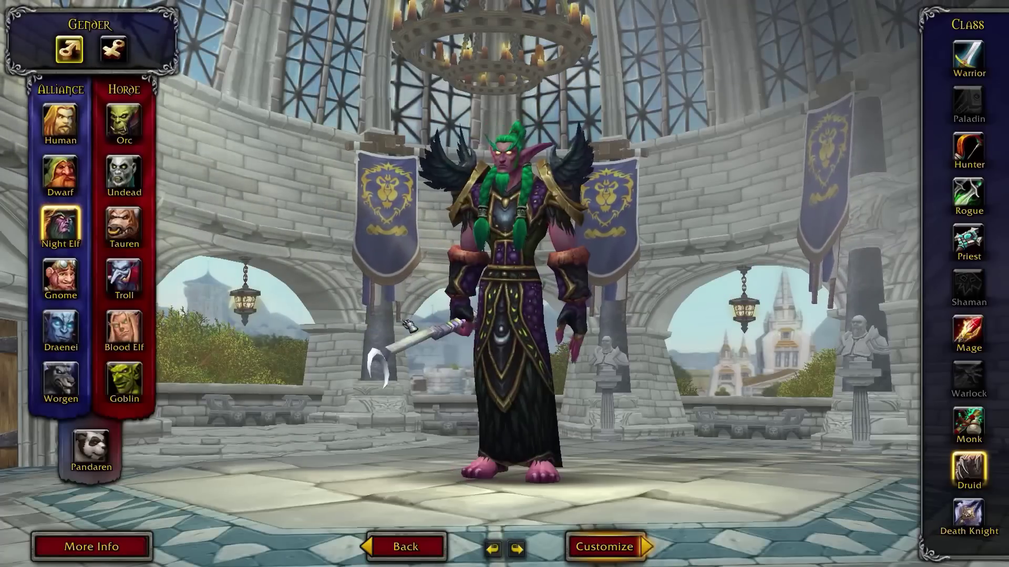
left_click(124, 122)
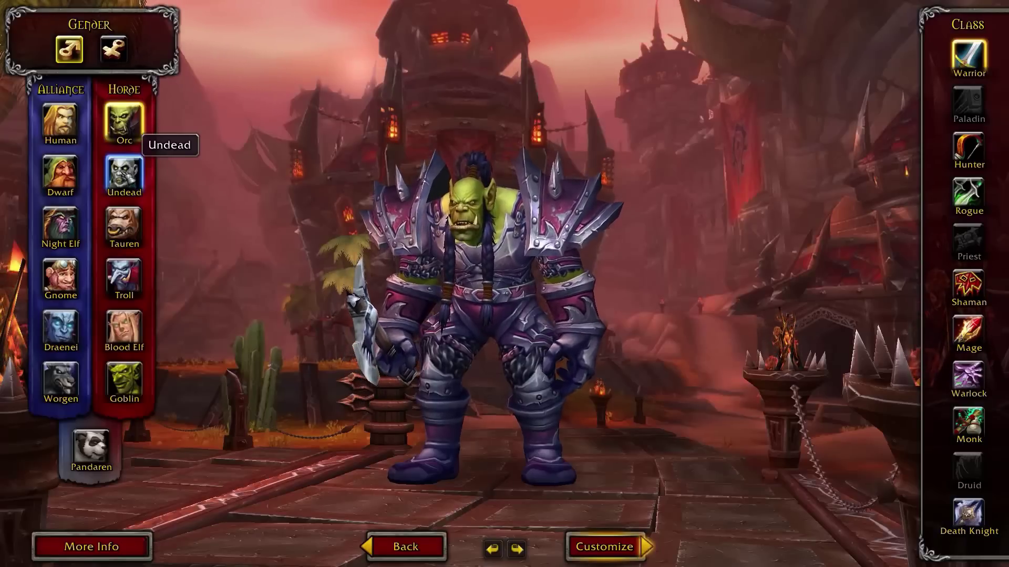
left_click(124, 173)
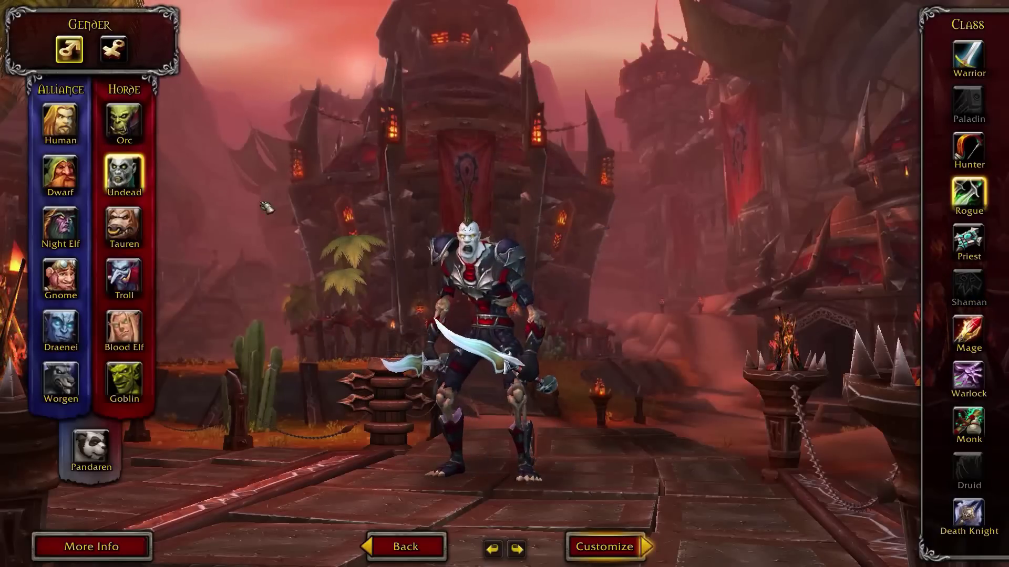
left_click(124, 225)
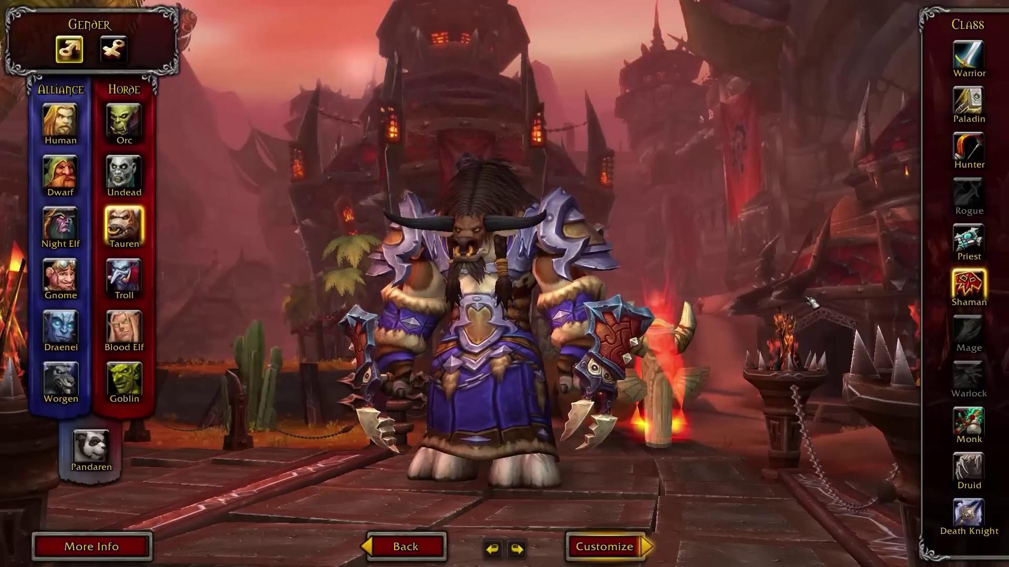